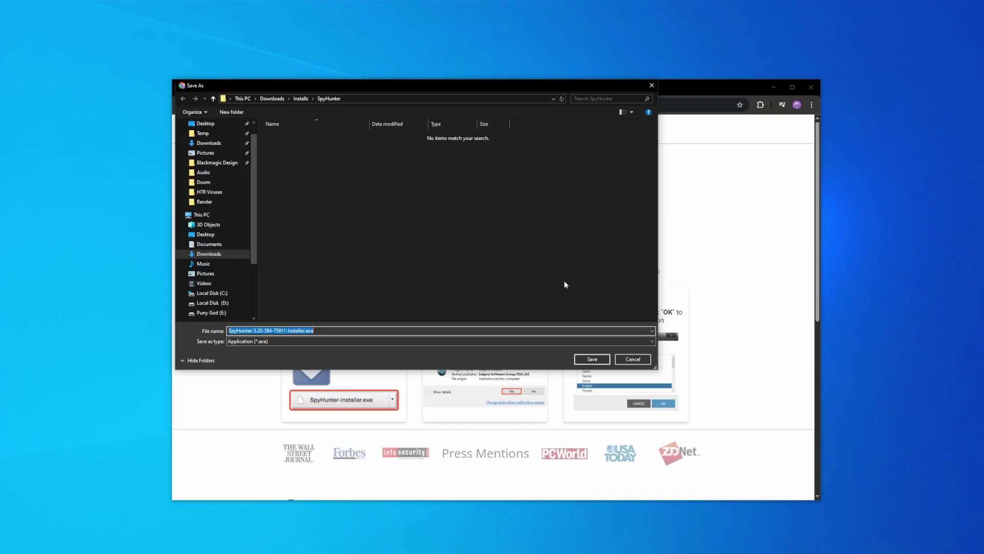
Step: Save SpyHunter-Installer.exe, run it from Chrome's downloads list, and continue the installation
click(593, 359)
click(767, 107)
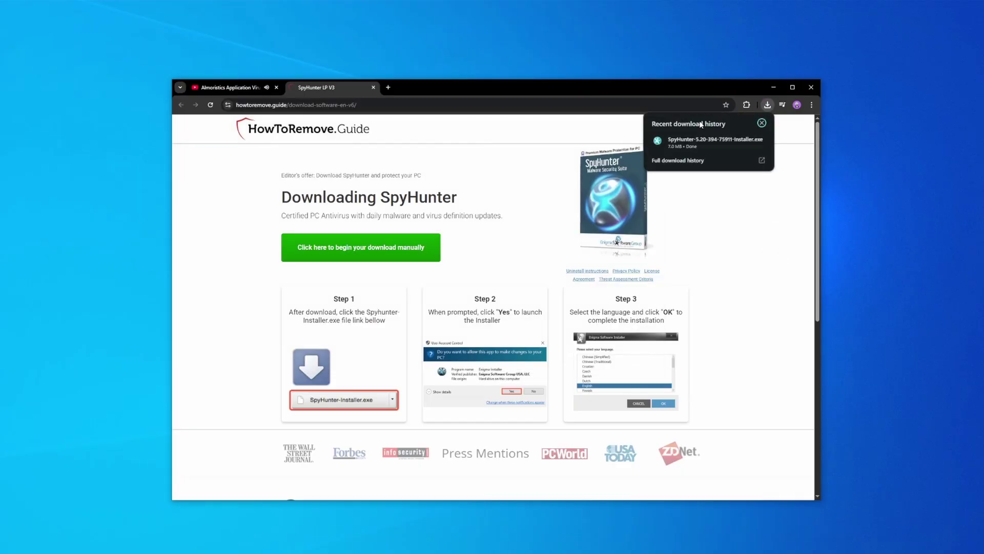
click(717, 137)
click(583, 355)
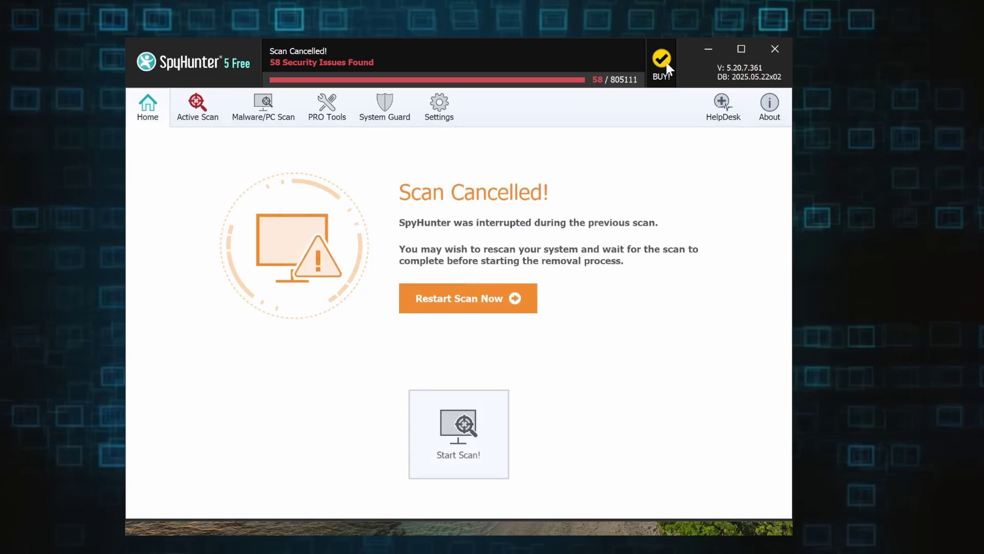
Step: Start the SpyHunter 7-day free trial purchase and begin entering the e-mail address
click(666, 65)
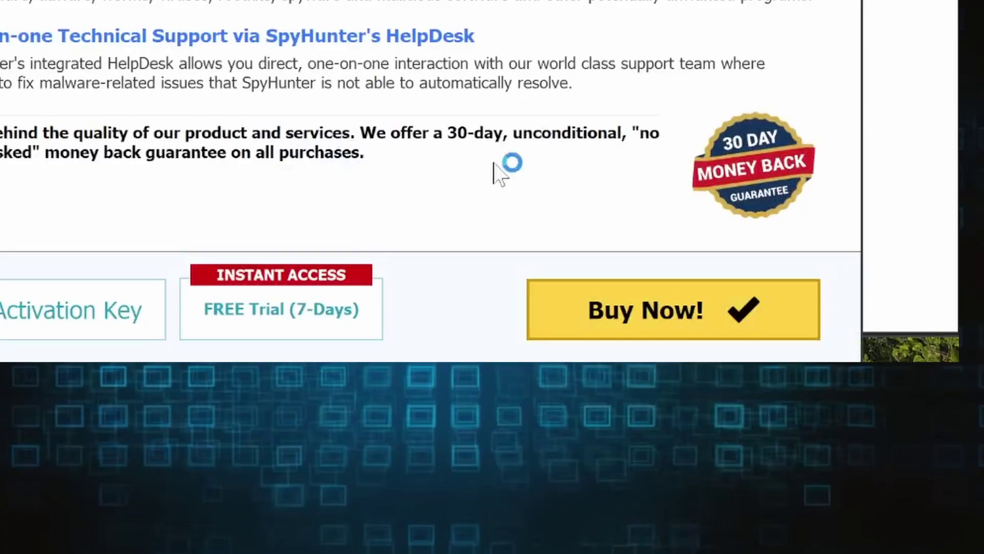
click(318, 288)
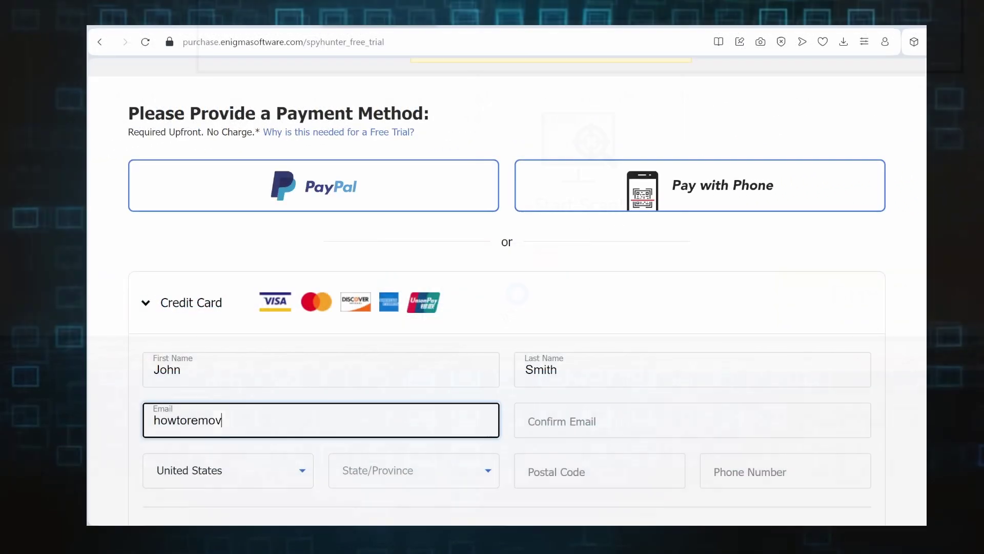
text(e)
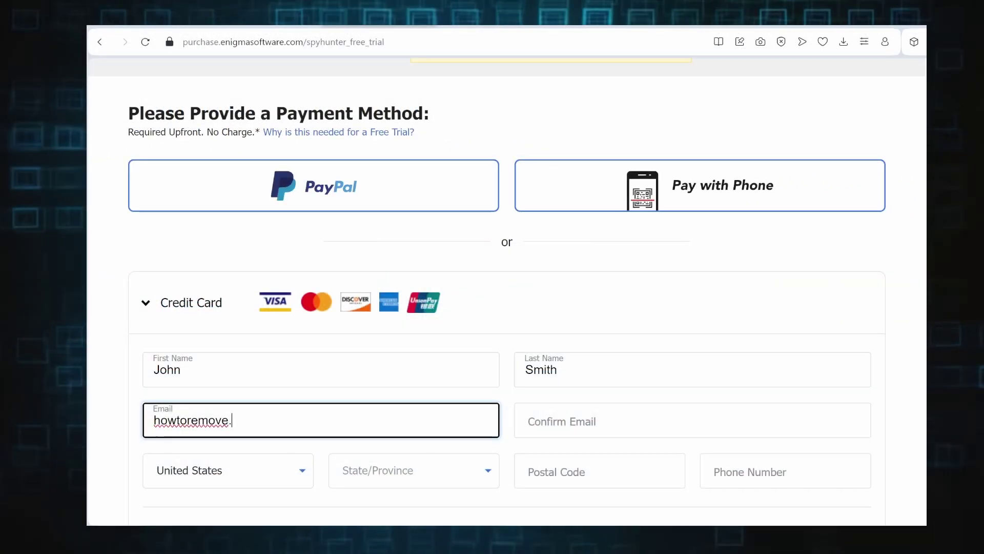
text(.guide)
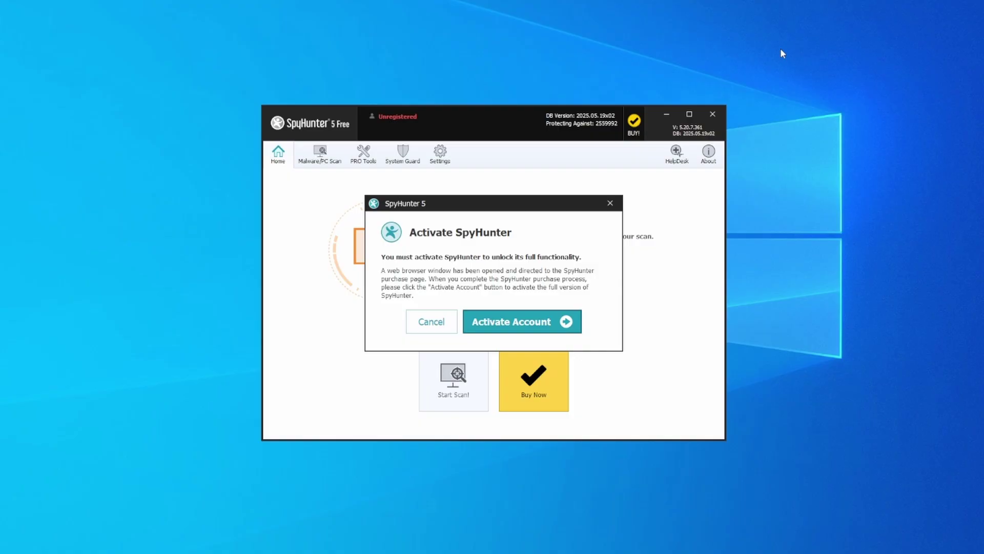
Step: Activate the account and apply the HTRG15 coupon, bringing the EnigmaSoft total to €67,15
click(516, 328)
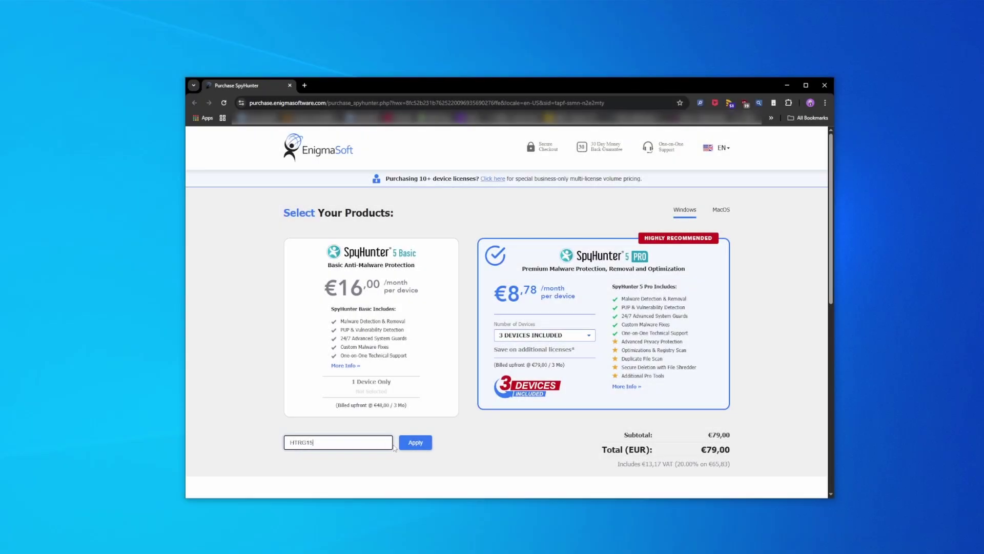
click(407, 442)
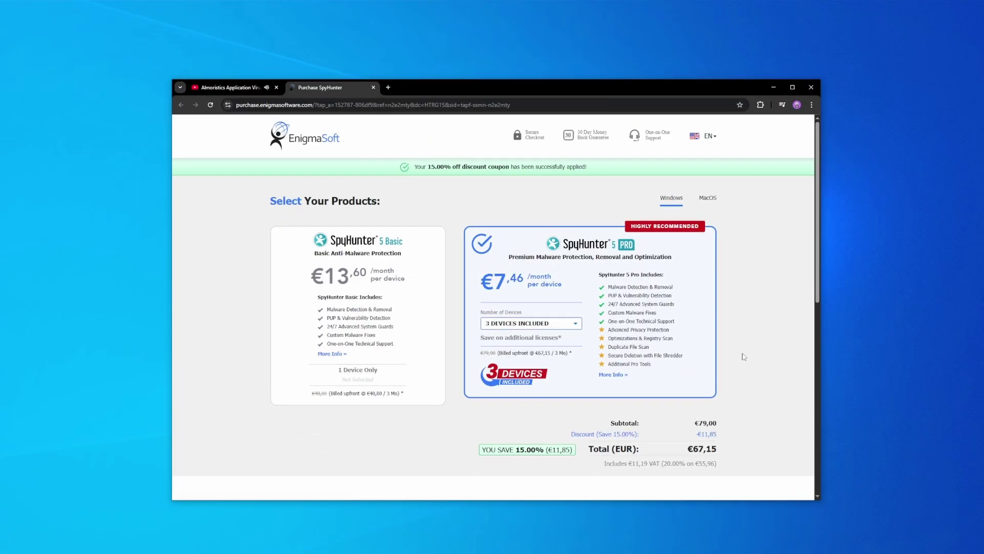
scroll(743, 355, down, 5)
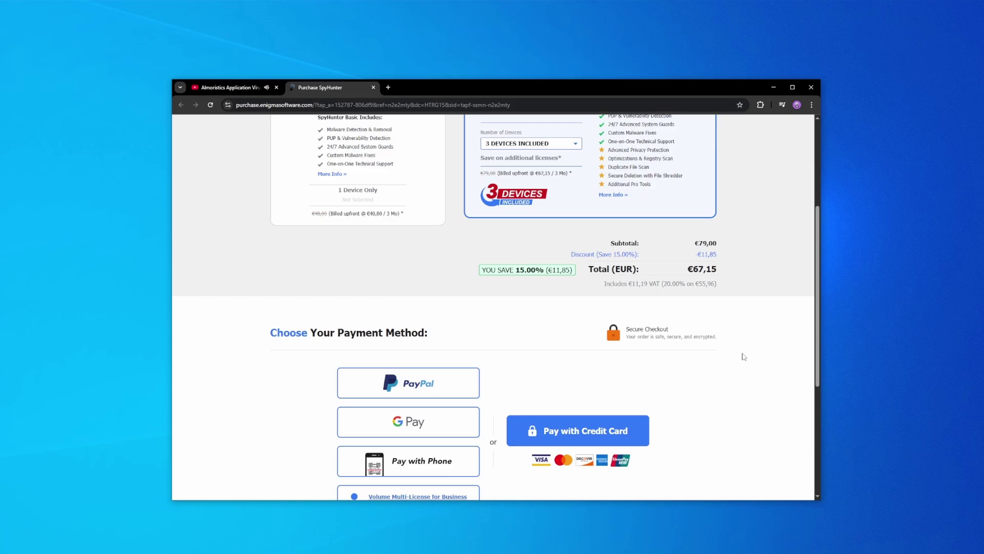
scroll(743, 356, down, 3)
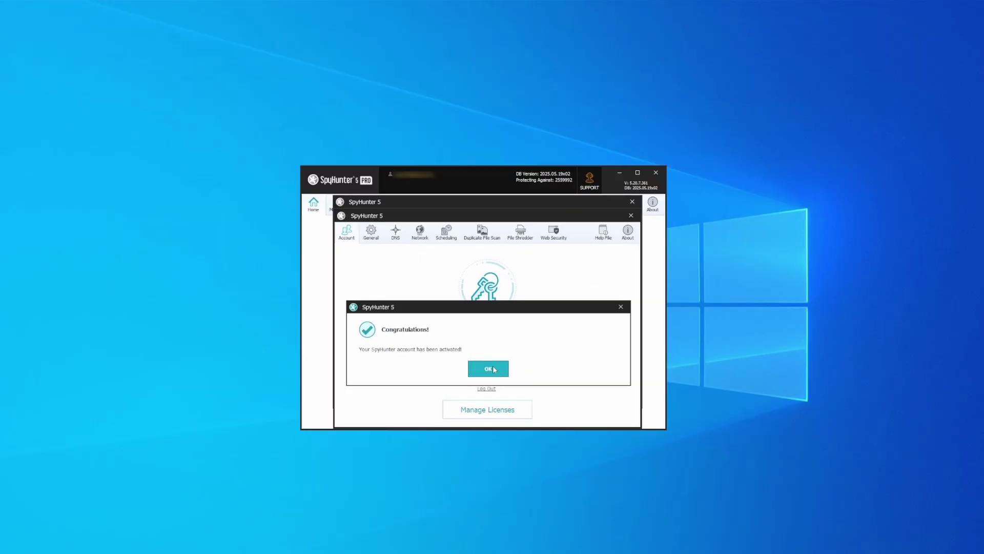
Step: Run a full SpyHunter scan and remove all 33 detected objects with the suggested fixes
click(489, 369)
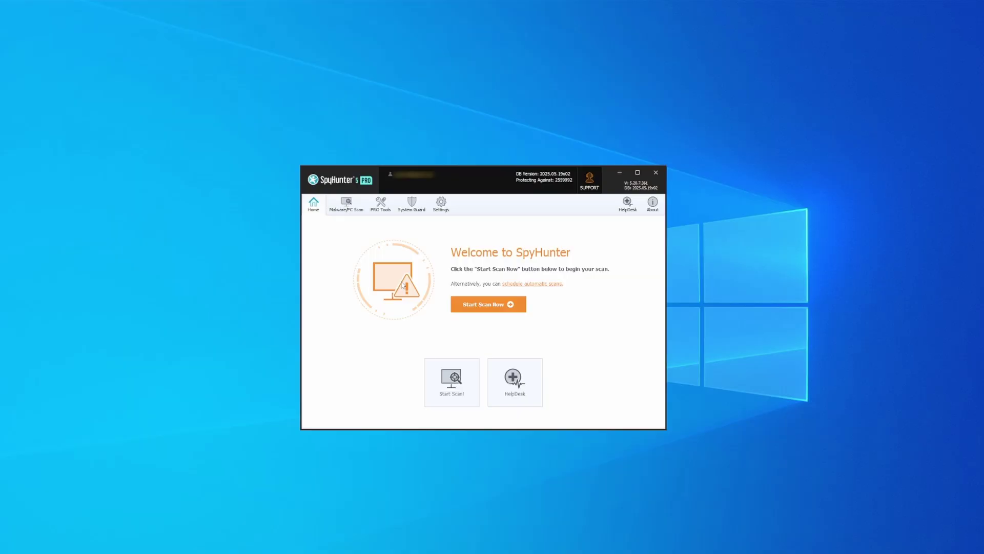
click(489, 304)
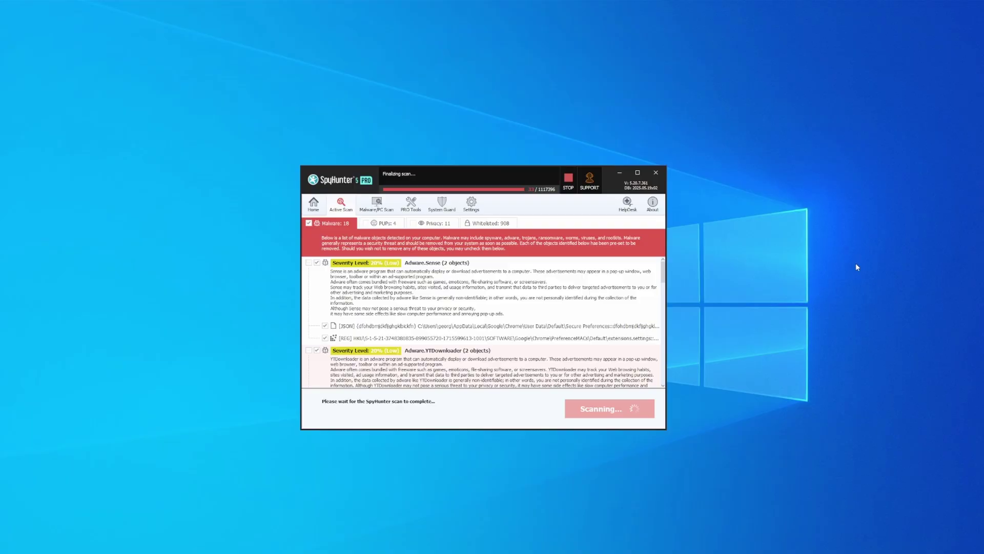
click(605, 410)
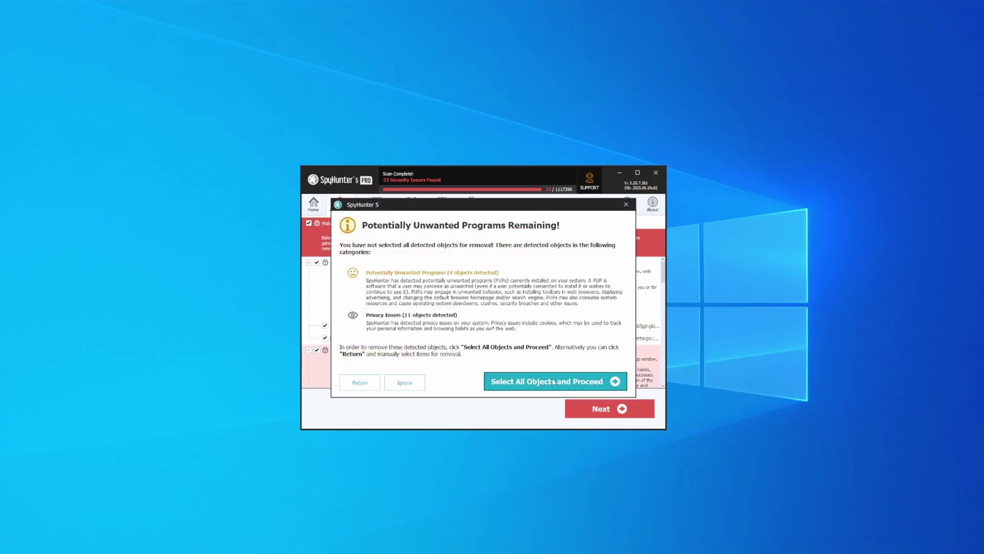
click(553, 382)
click(620, 410)
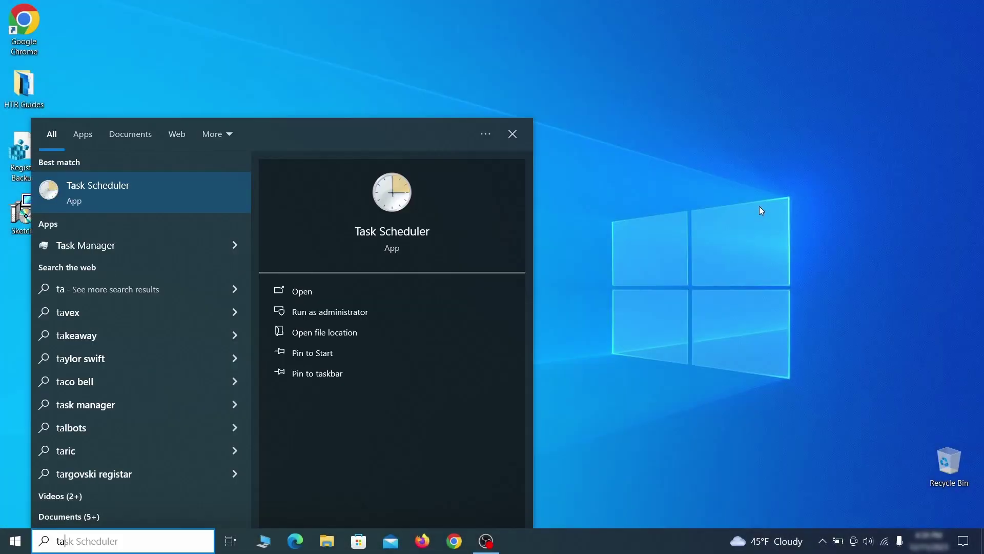
Step: Open Task Scheduler and inspect the Sketchy Task's triggers and actions in its Properties
text(sk schedul)
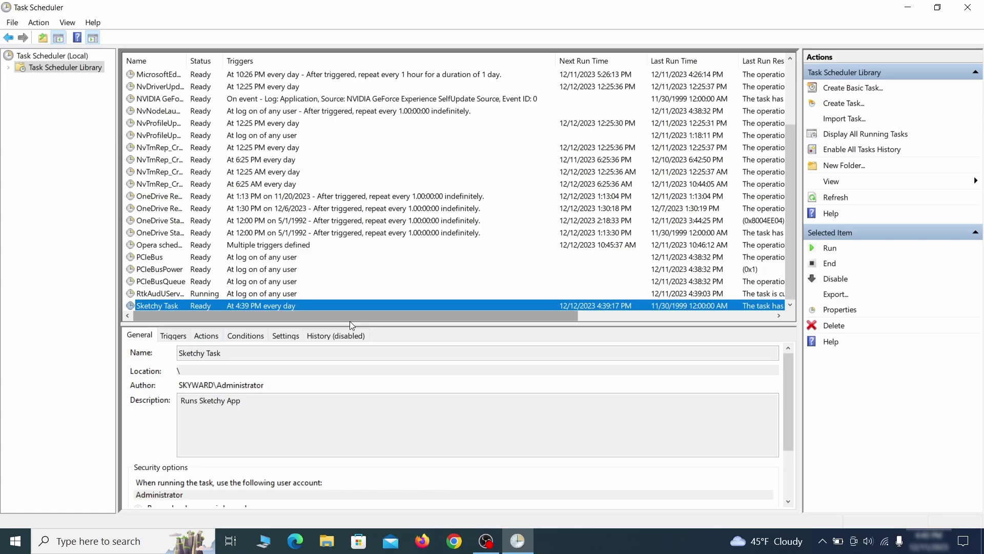
right_click(248, 306)
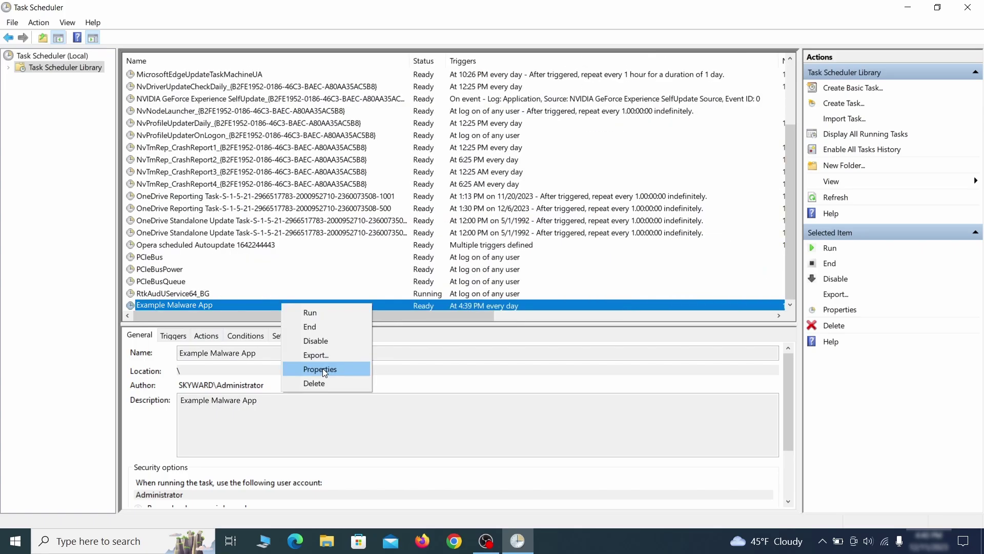
click(322, 369)
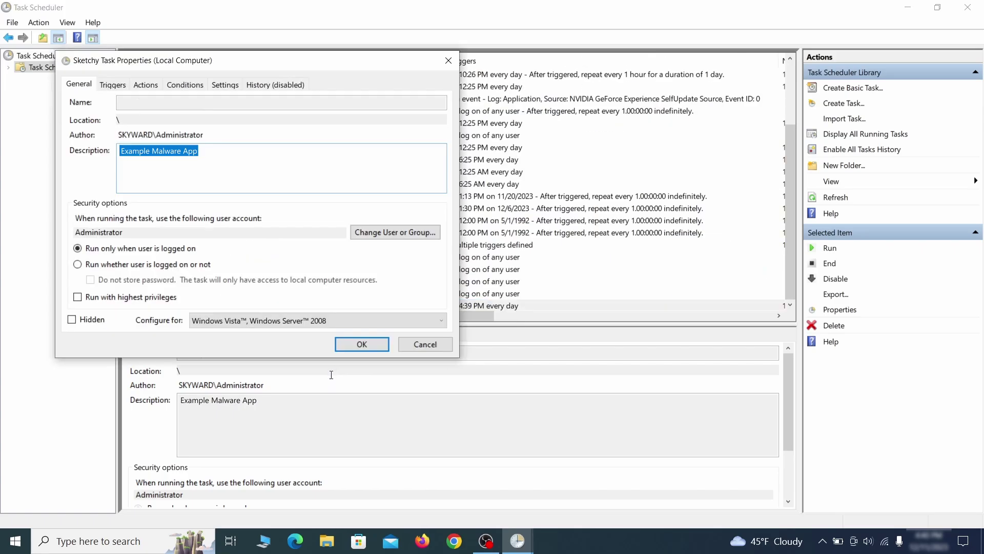
click(109, 84)
click(146, 85)
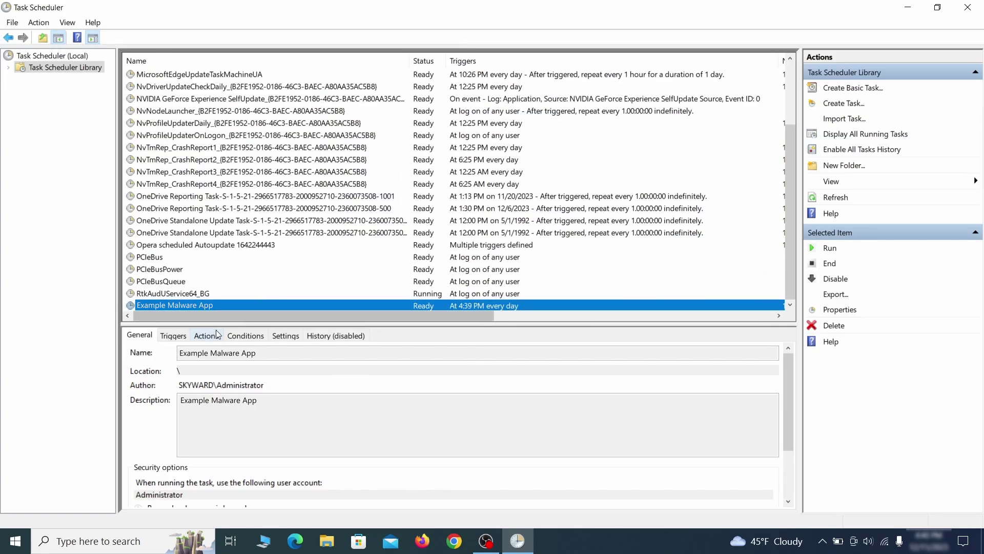
Step: Delete the Example Malware App task from the Task Scheduler Library
right_click(316, 305)
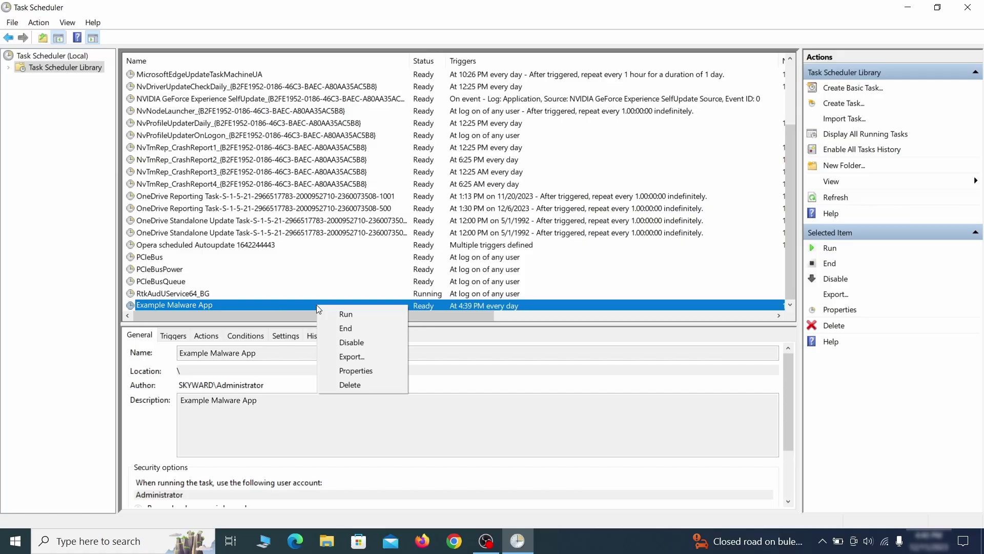
click(350, 385)
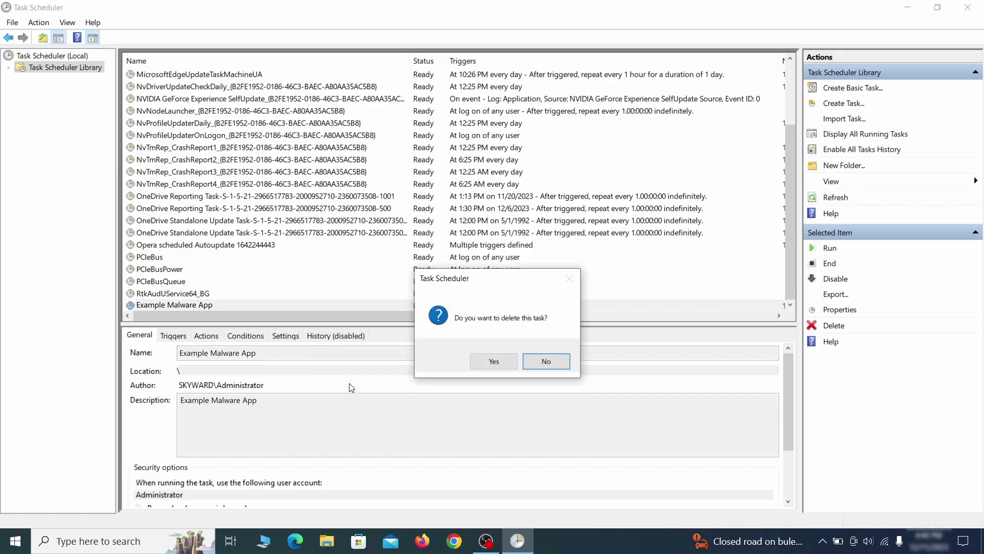
click(494, 362)
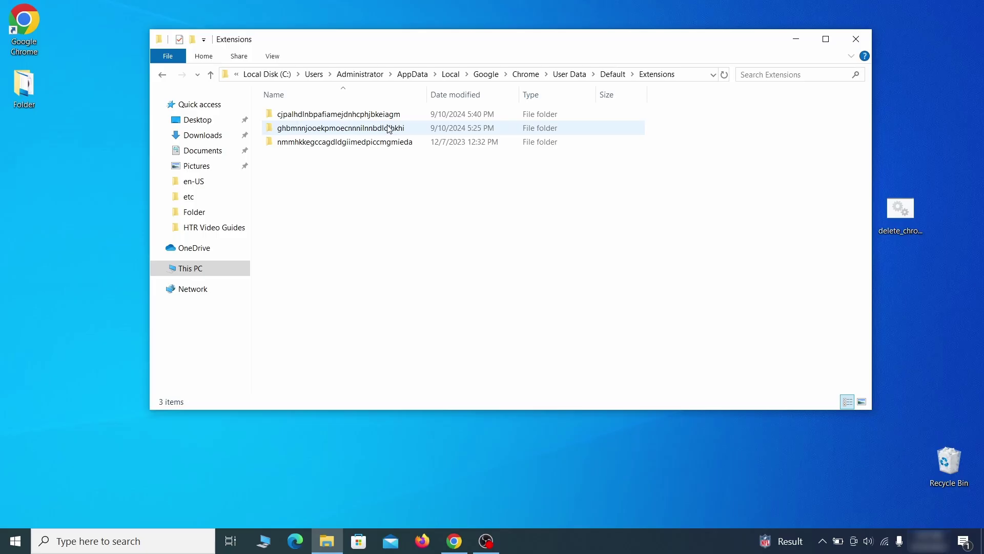
Step: Delete the three folders in Chrome's Default Extensions folder and repair the uBlock Origin extension
drag(367, 168, 407, 114)
right_click(413, 121)
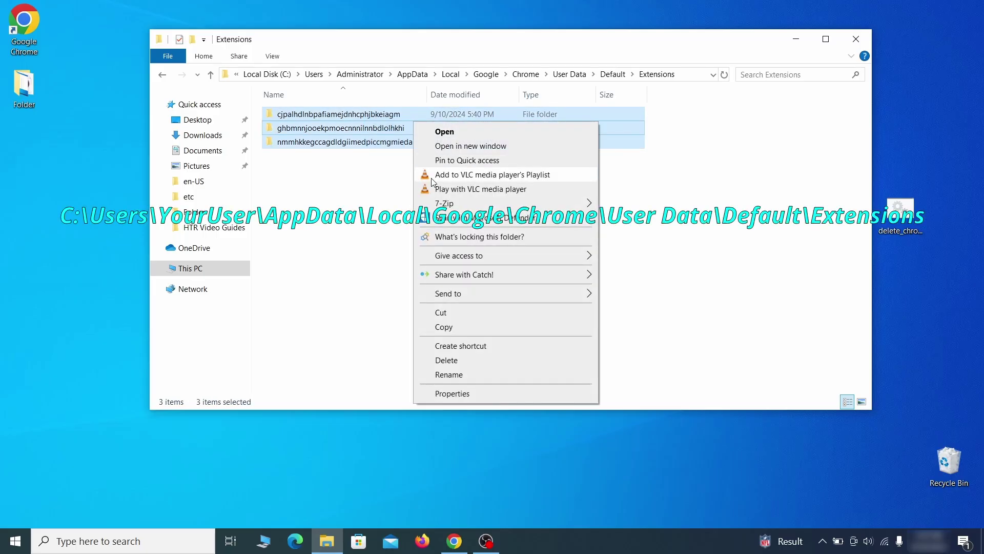
click(456, 362)
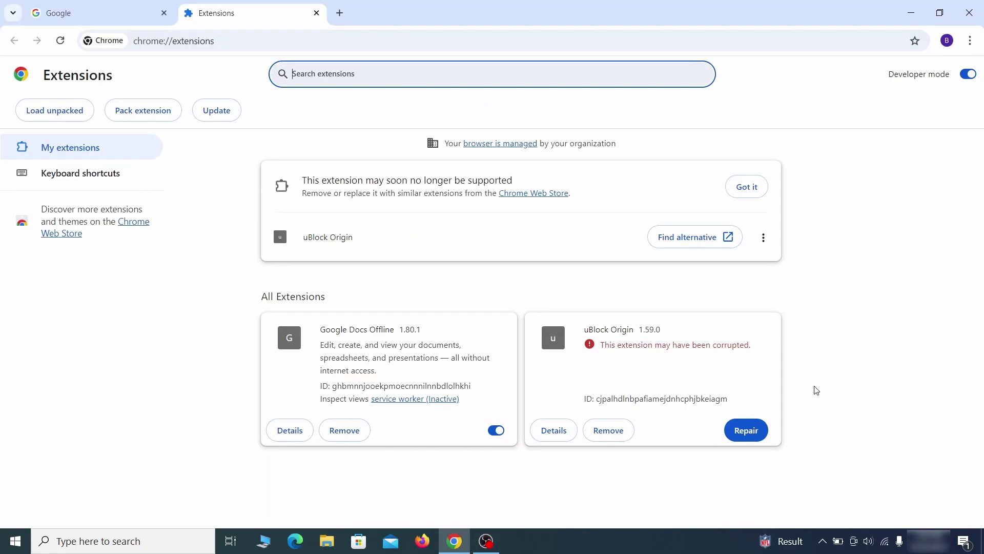
click(746, 431)
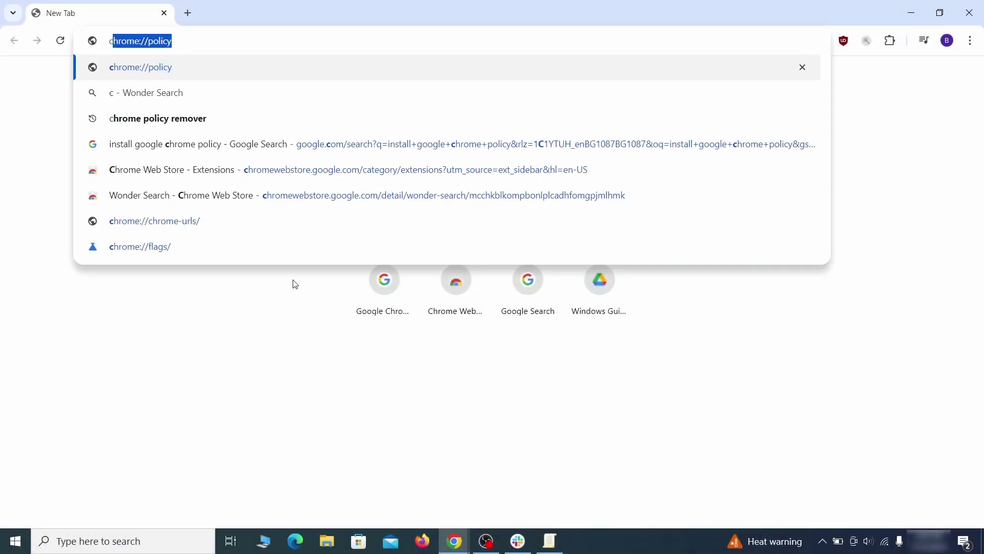
Step: Load chrome://policy and paste the HomepageLocation value into a Notepad note
key(Return)
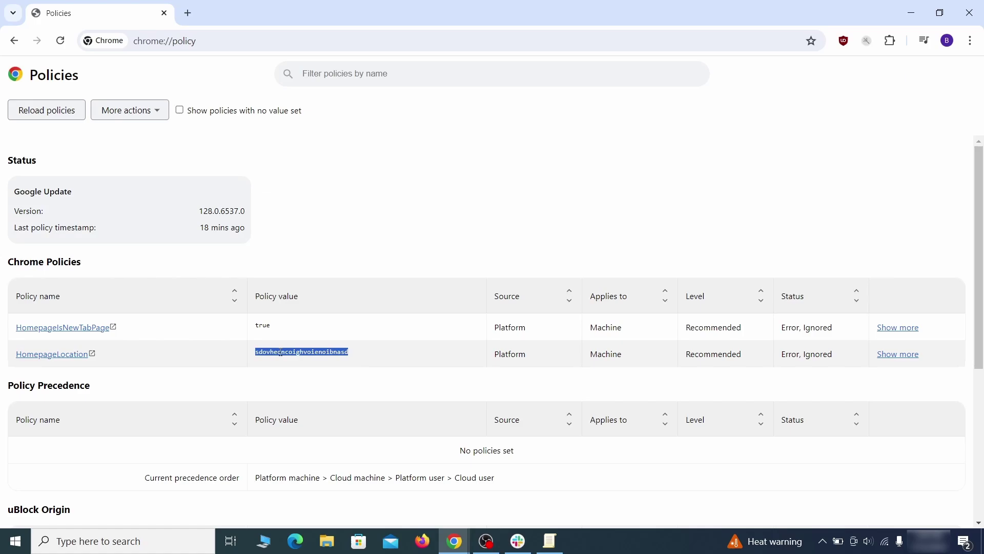
right_click(281, 353)
click(303, 364)
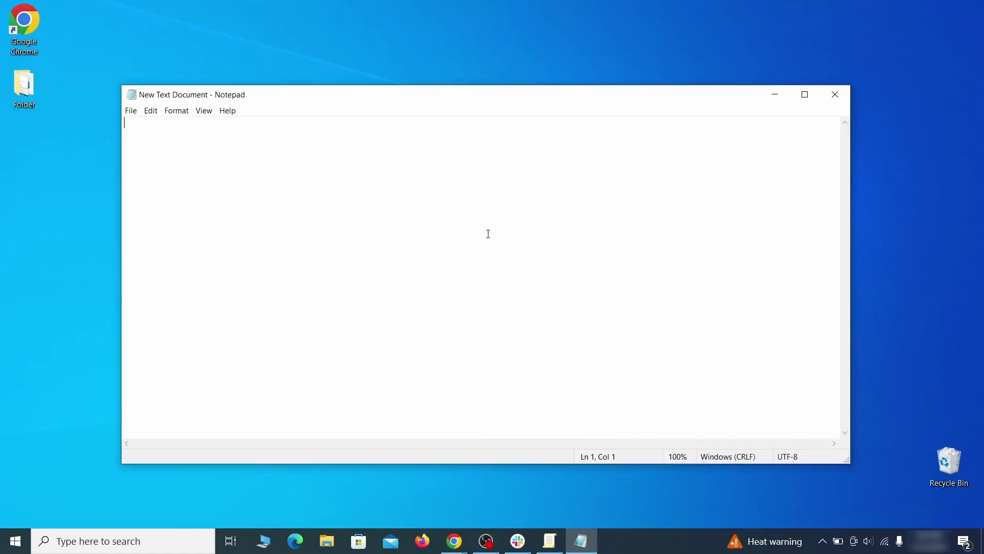
right_click(479, 227)
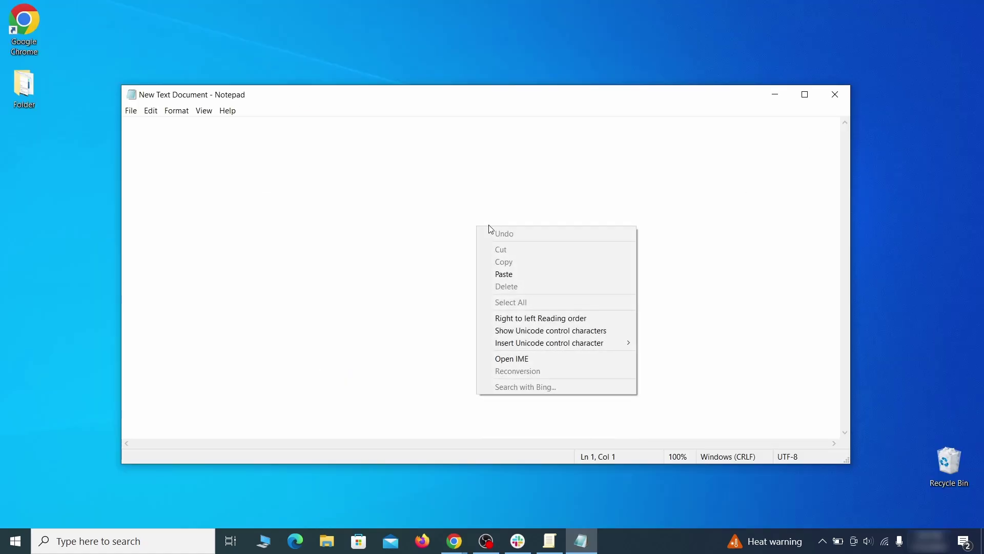
click(516, 273)
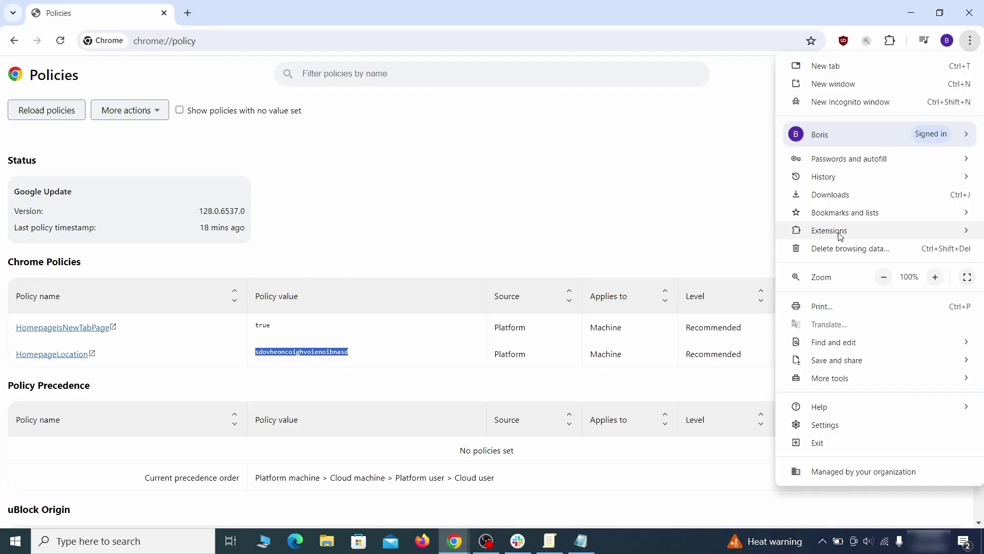
Step: Enable Developer mode on the Extensions page, copy the Wonder Search extension ID, and minimize Chrome
mouse_move(820, 231)
click(732, 237)
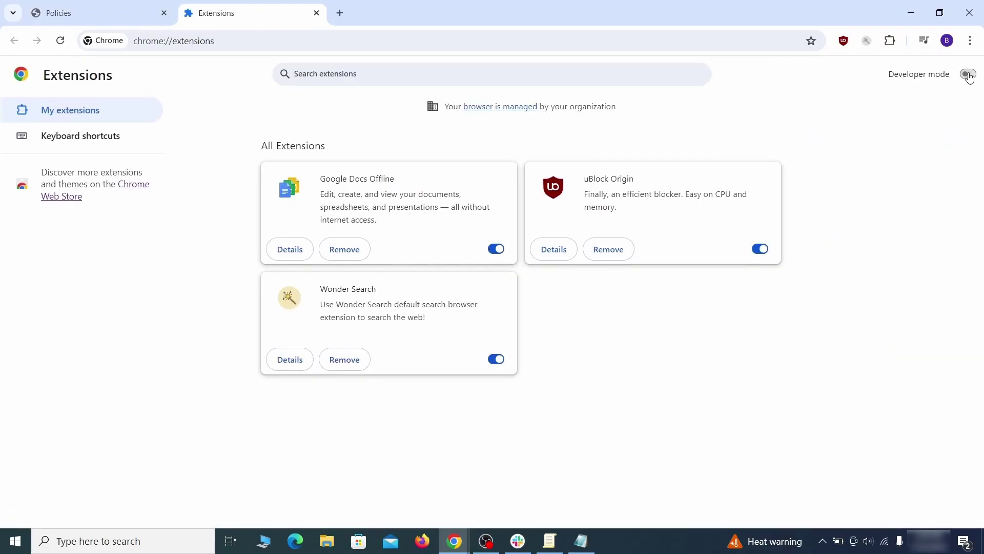
click(968, 75)
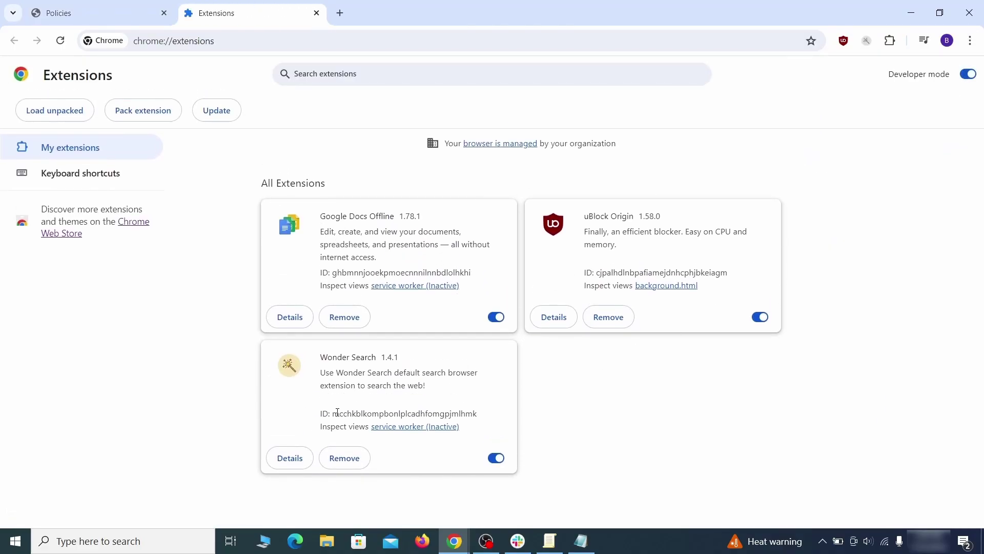
right_click(477, 413)
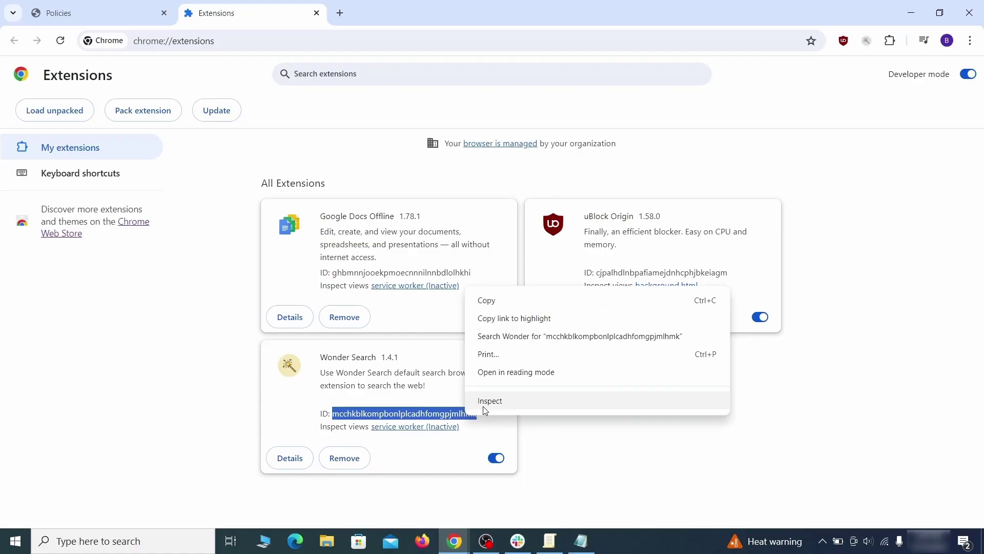
click(487, 303)
click(913, 13)
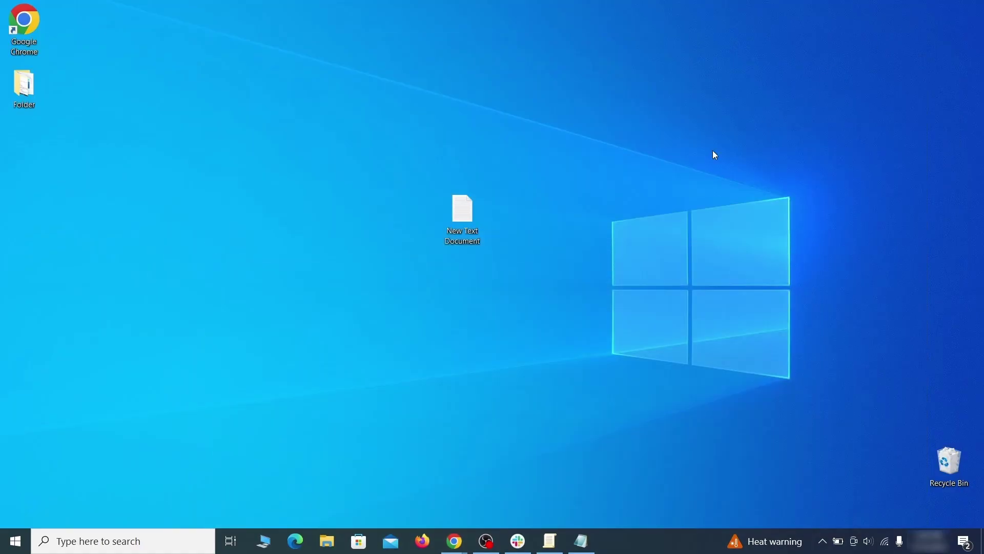
Step: Paste the Wonder Search ID into the notes and run Registry Editor as administrator
click(592, 550)
right_click(288, 202)
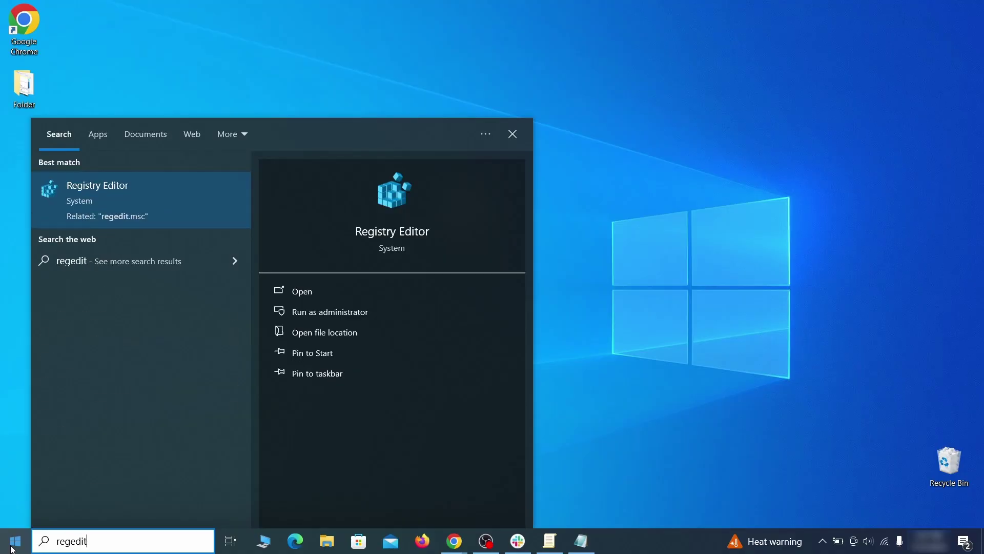
right_click(197, 195)
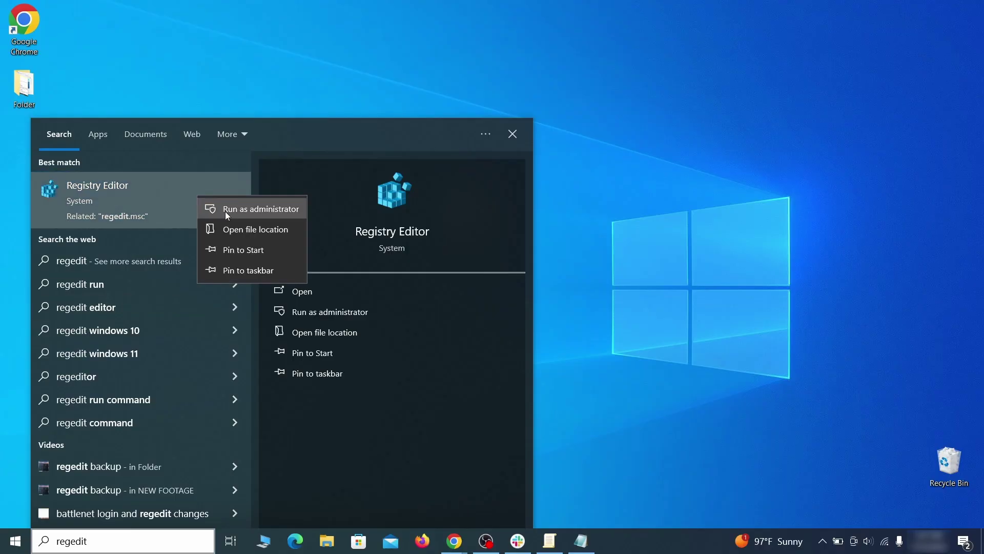
click(225, 210)
Step: Search the registry for the hijacked homepage value and delete the Recommended policy key
key(ctrl+f)
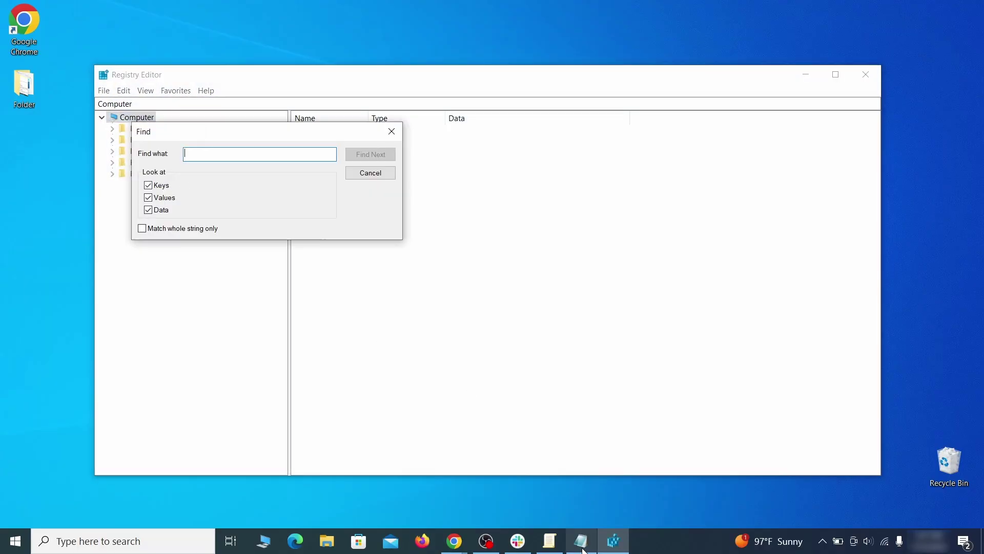
click(583, 482)
right_click(221, 137)
click(244, 172)
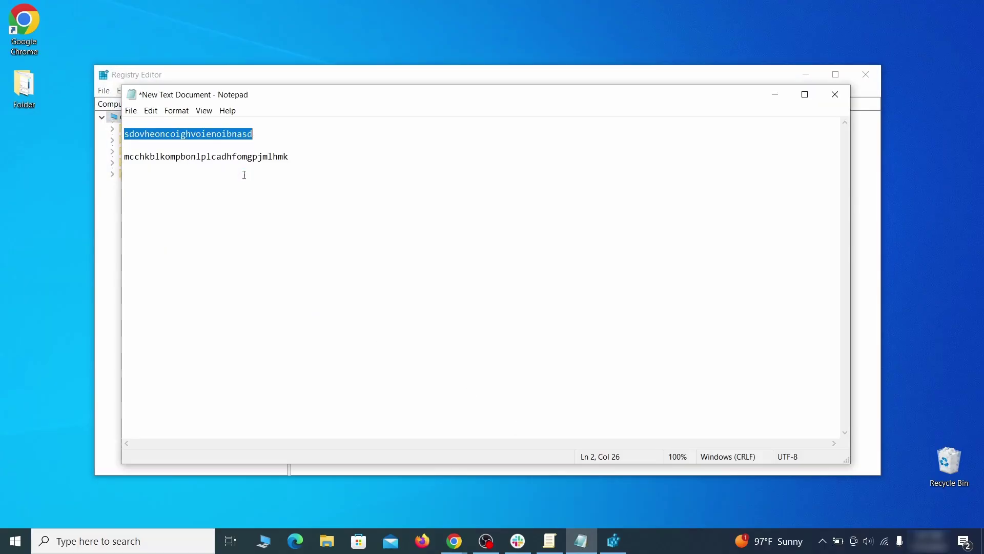
click(100, 188)
right_click(220, 156)
click(259, 208)
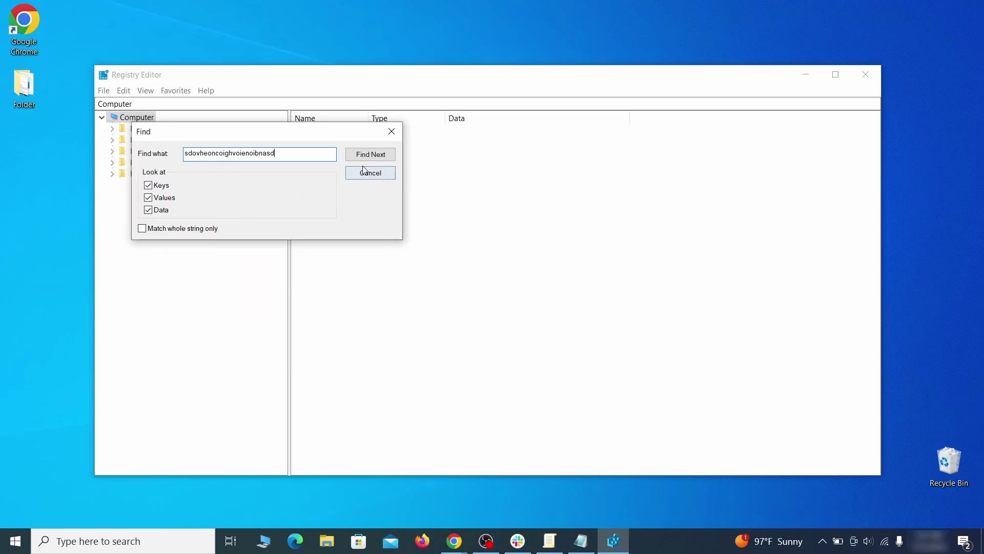
click(370, 155)
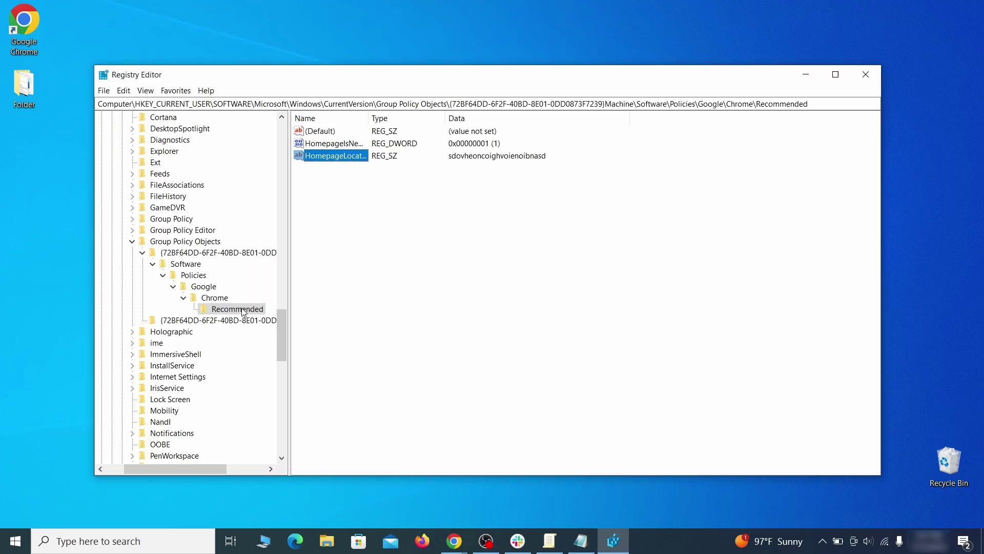
right_click(244, 311)
click(293, 357)
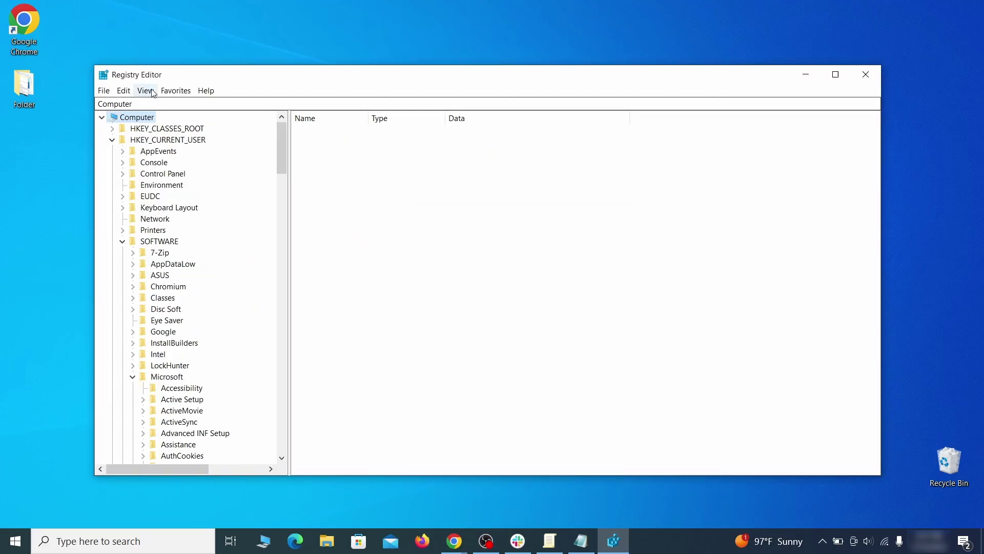
click(124, 90)
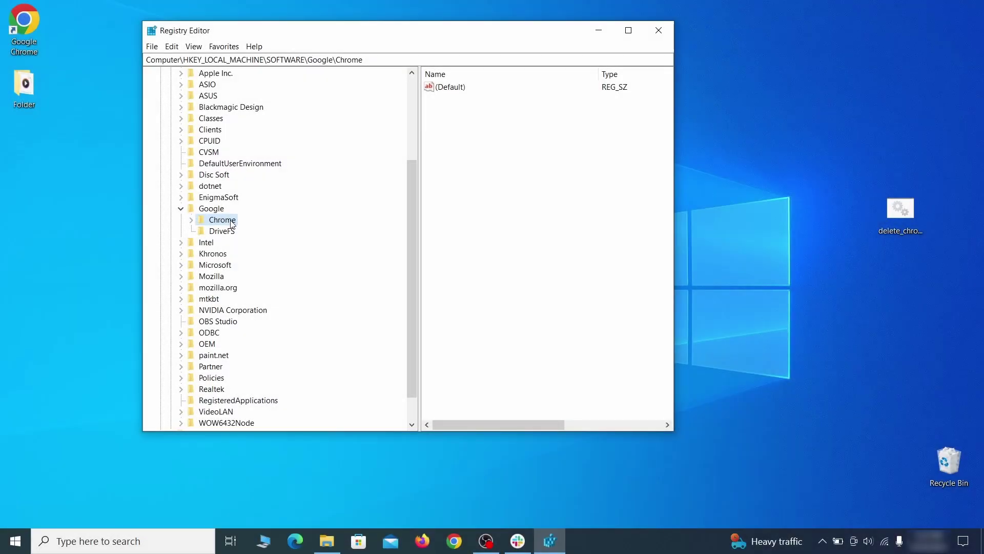
Step: Try deleting HKLM\SOFTWARE\Google\Chrome and dismiss the deletion error
right_click(231, 221)
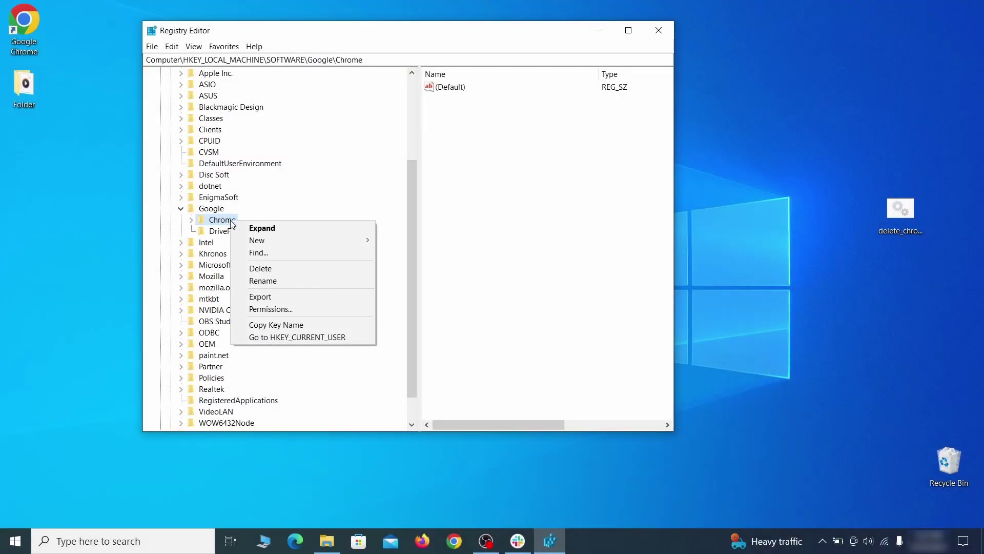
click(271, 270)
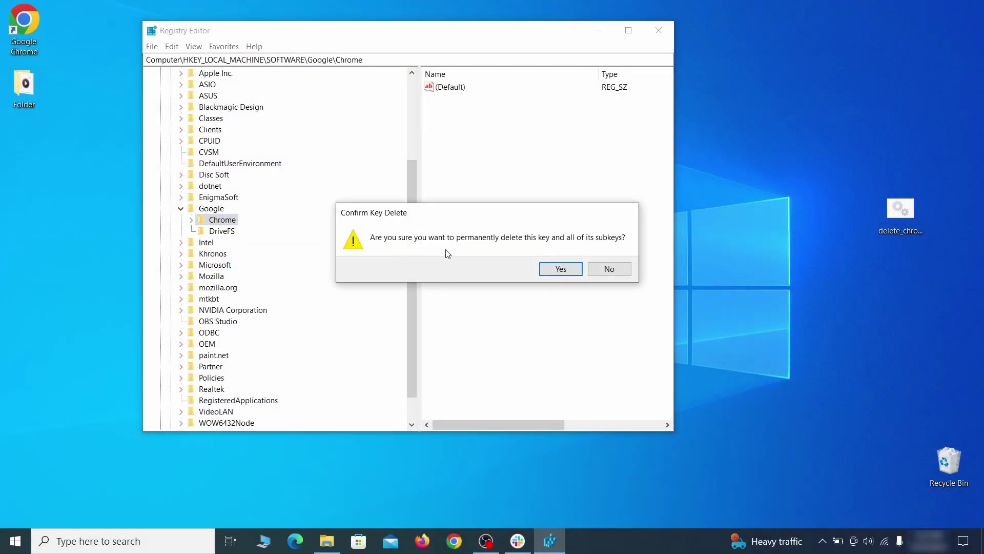
click(568, 269)
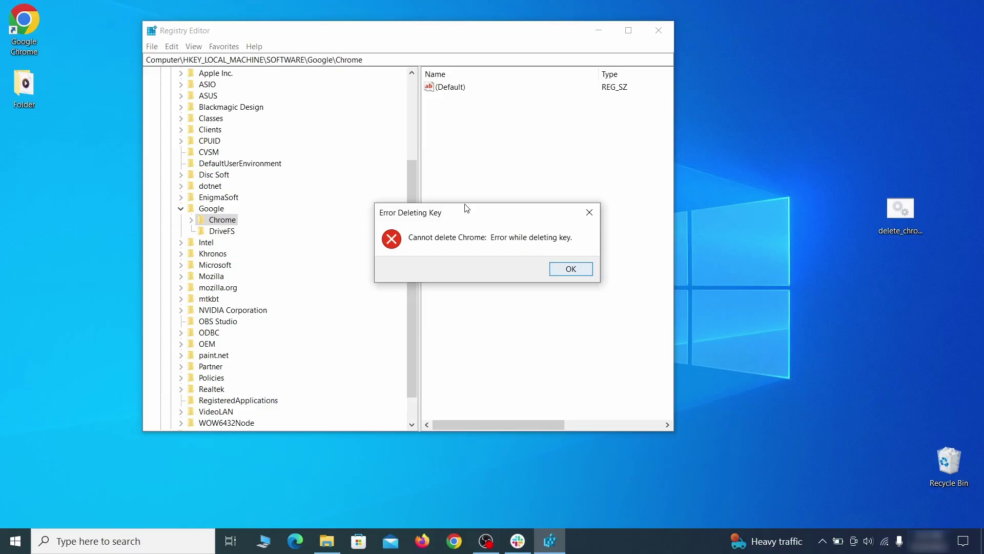
click(577, 270)
right_click(249, 226)
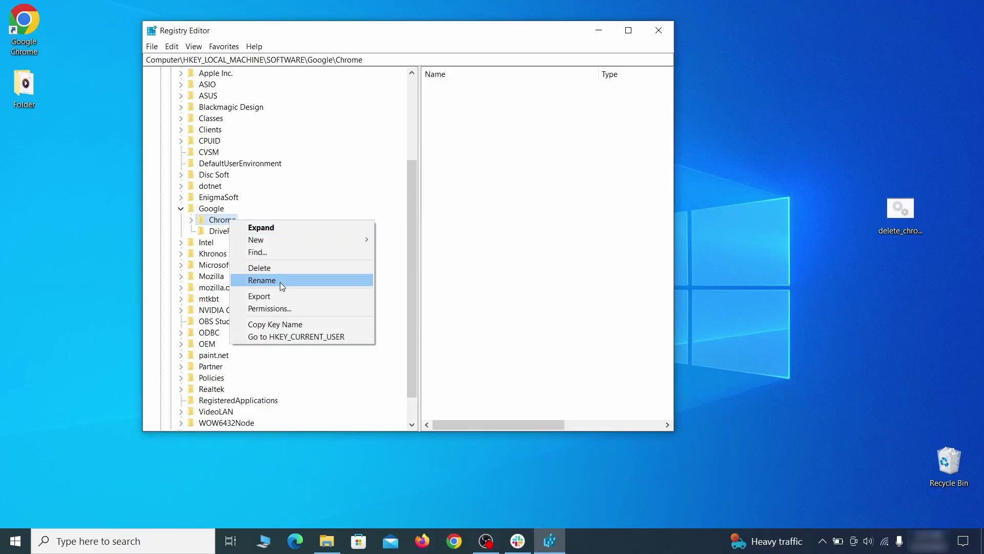
Step: Make Everyone the owner of the Google\Chrome key, then delete that key
click(291, 307)
click(357, 302)
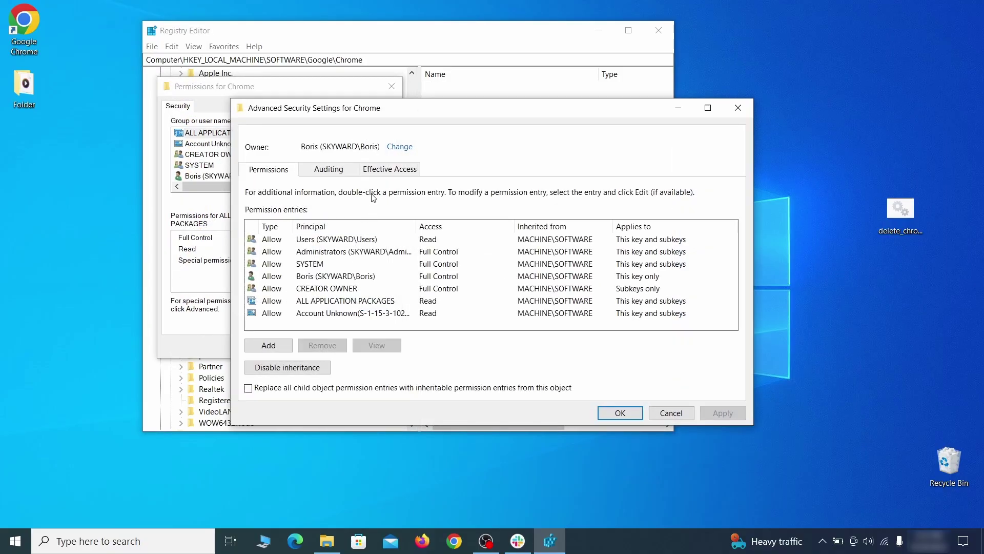
click(399, 148)
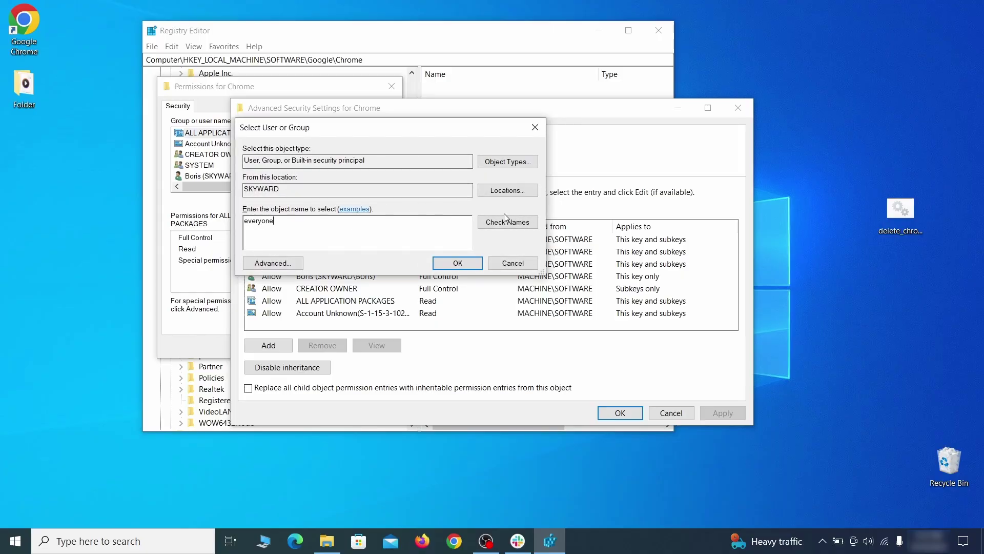
click(464, 263)
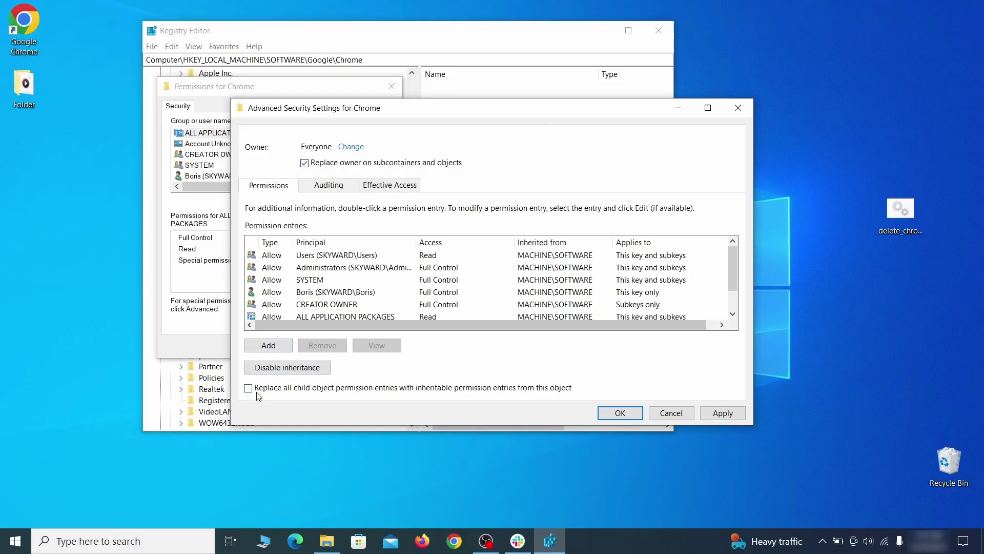
click(722, 415)
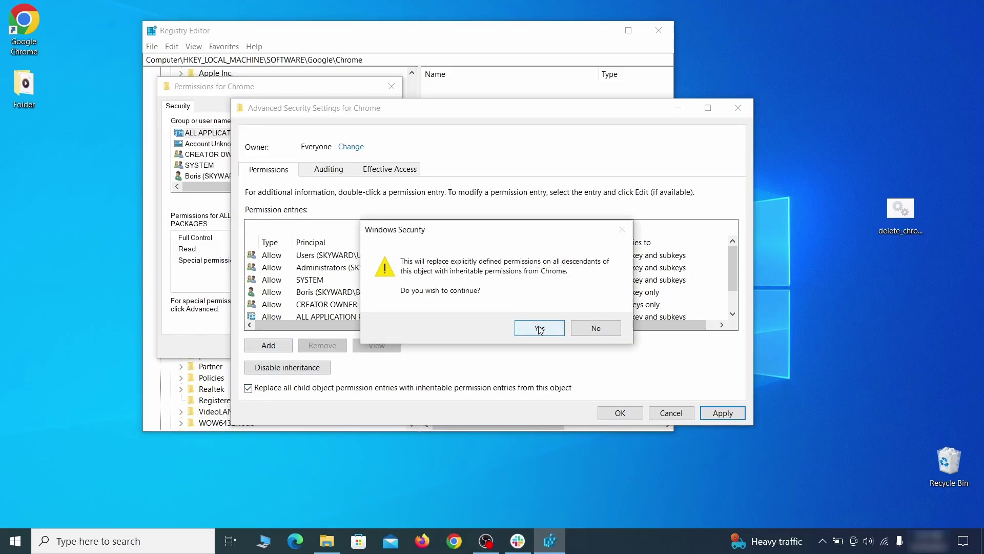
click(540, 327)
click(621, 413)
click(261, 346)
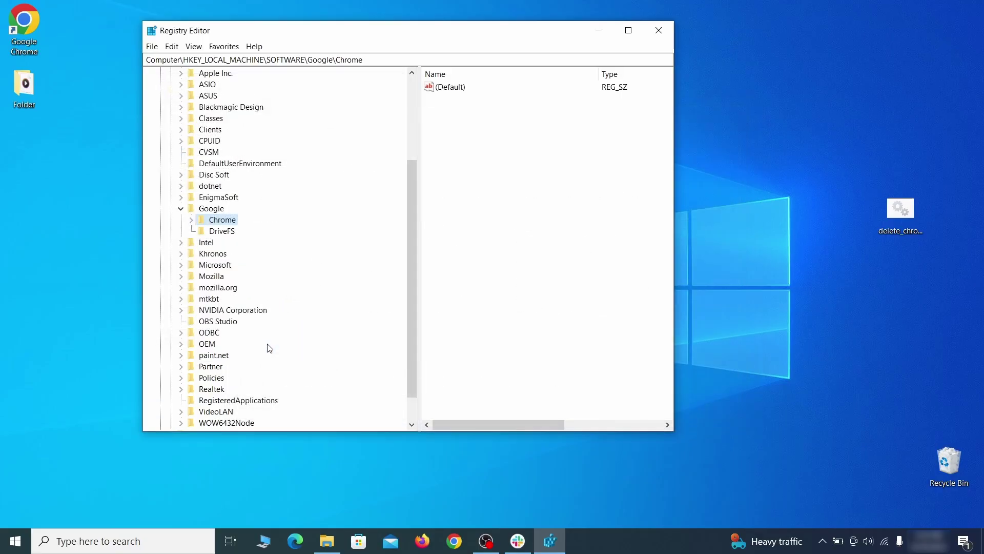
right_click(225, 220)
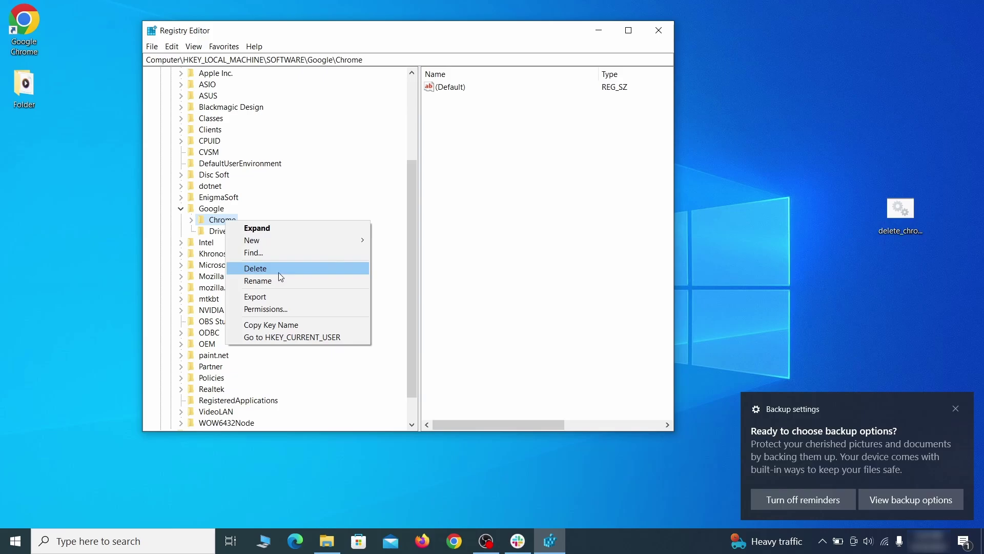
click(279, 272)
click(561, 270)
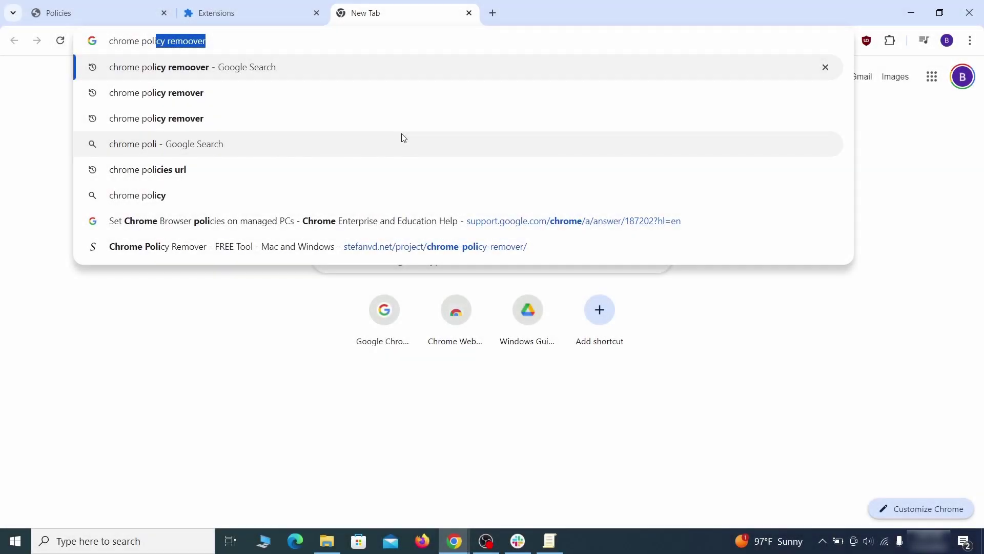
Step: Search for 'chrome policy remover' and download the Windows version from stefanvd.net
text(y rem)
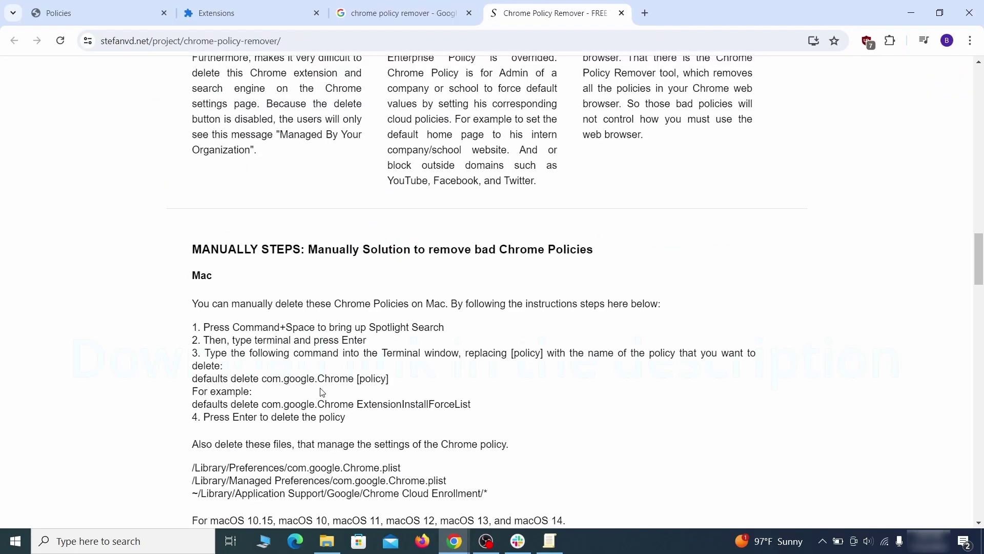
scroll(322, 393, down, 5)
scroll(322, 394, down, 5)
click(554, 266)
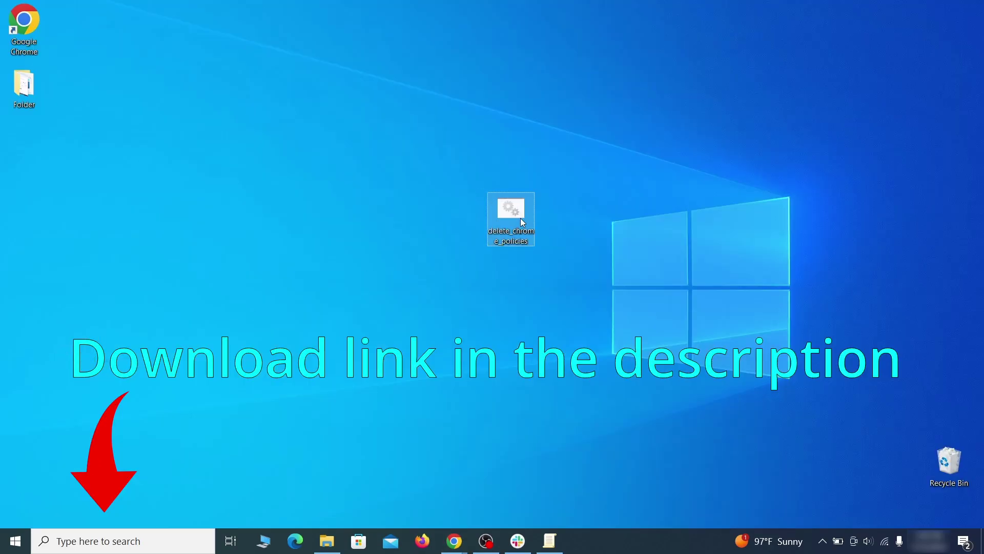
Step: Run the delete chrome policies script, choosing Run anyway past the SmartScreen warning
right_click(521, 216)
click(585, 263)
click(359, 178)
click(537, 385)
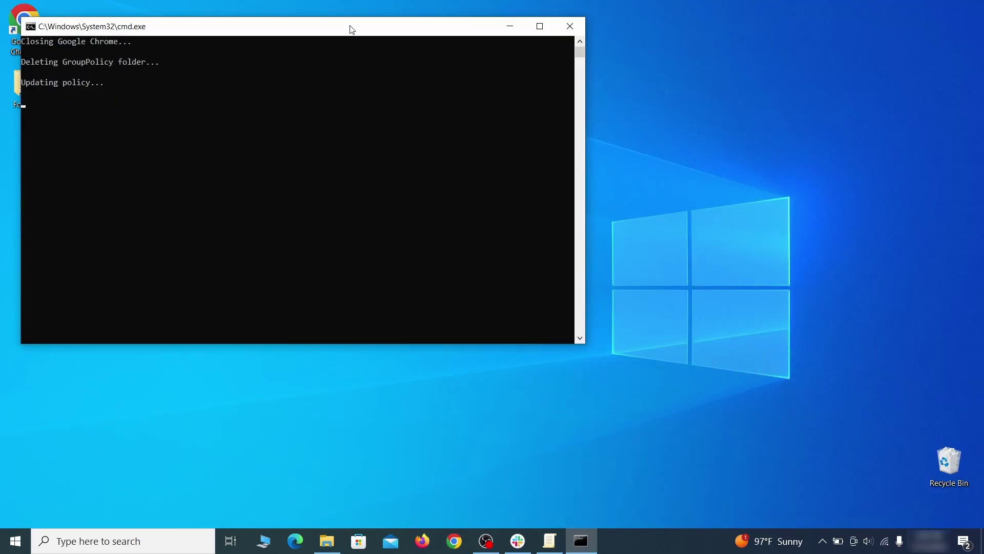
drag(349, 29, 515, 60)
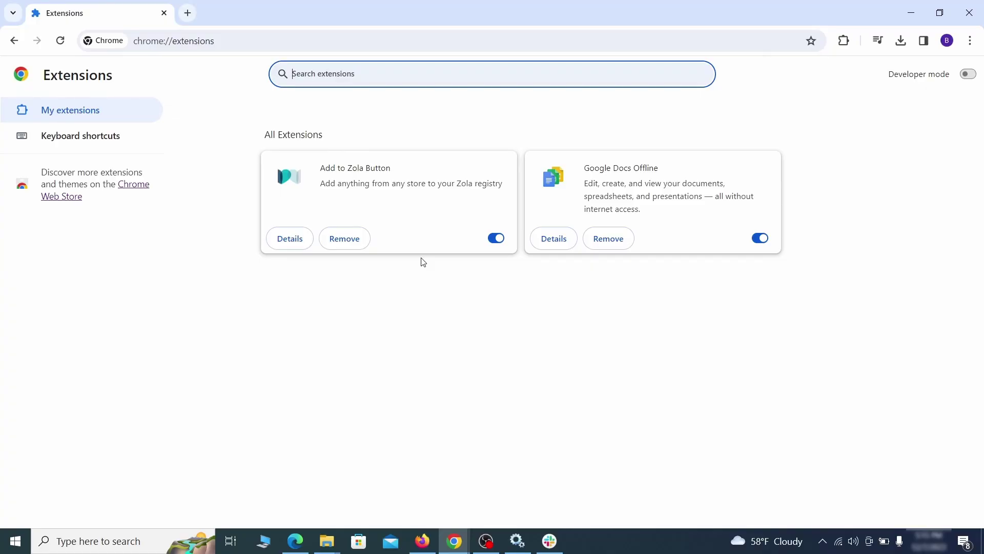
Step: Switch off the Add to Zola Button extension and remove it from Chrome
click(497, 238)
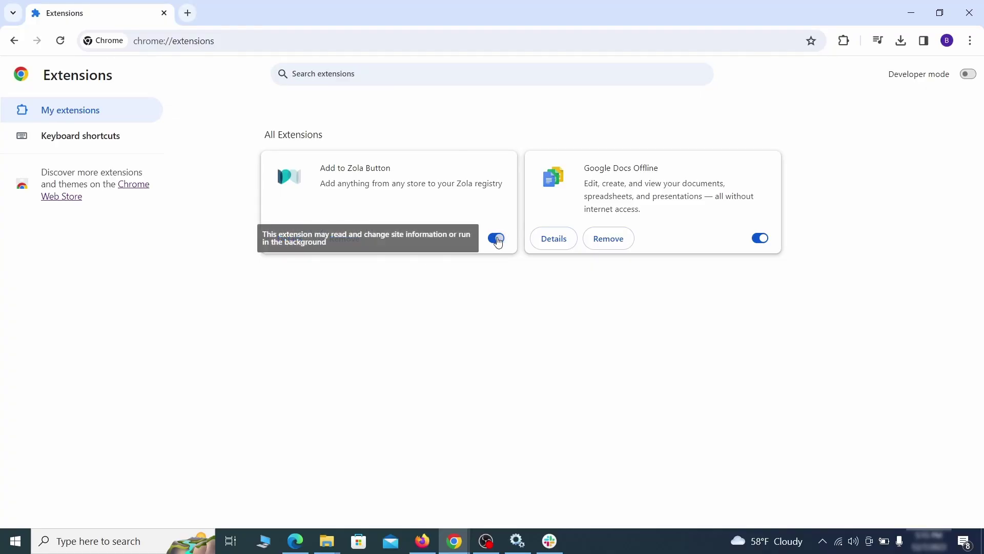
click(359, 245)
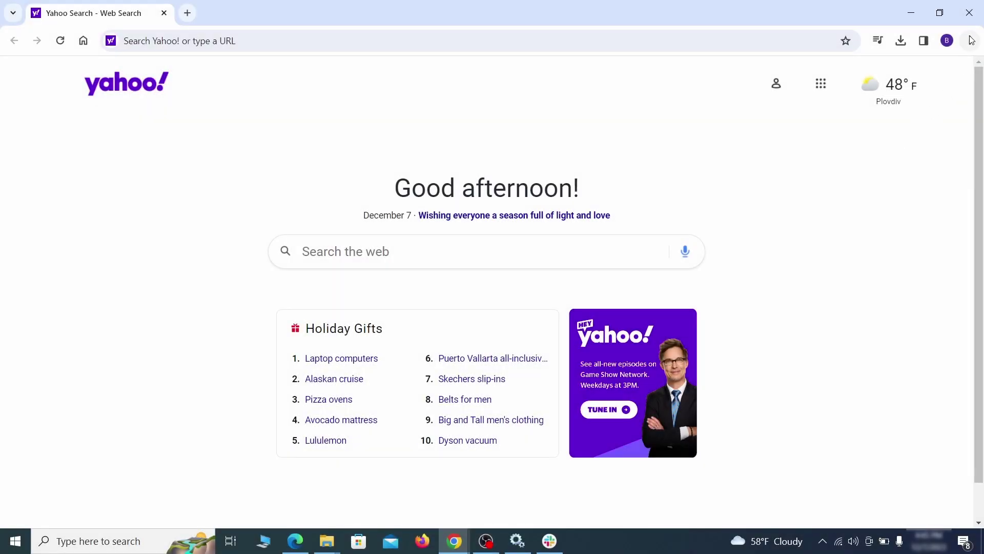
click(970, 40)
Step: Clear browsing history, download history, cookies and cached files using the Advanced clearing options
click(810, 464)
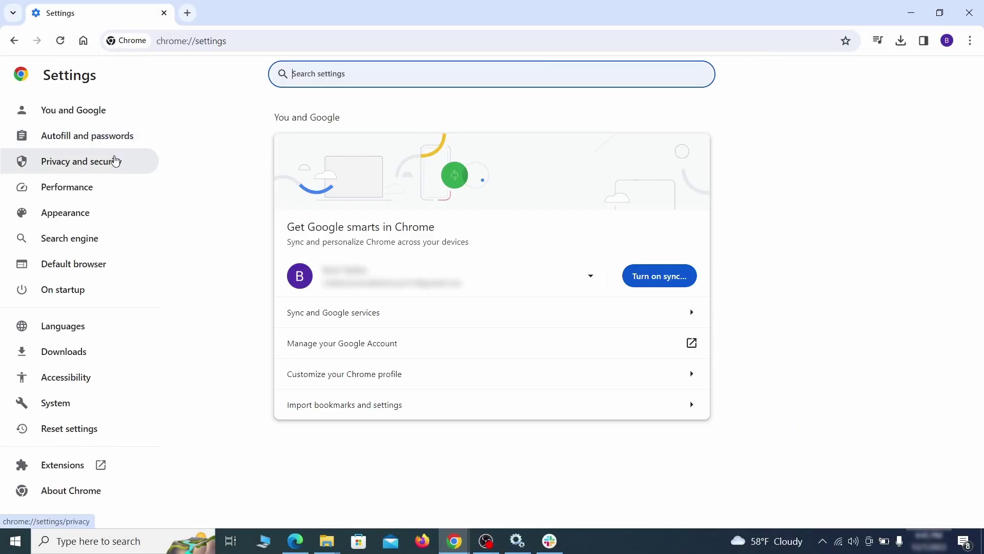
click(115, 161)
scroll(780, 337, down, 1)
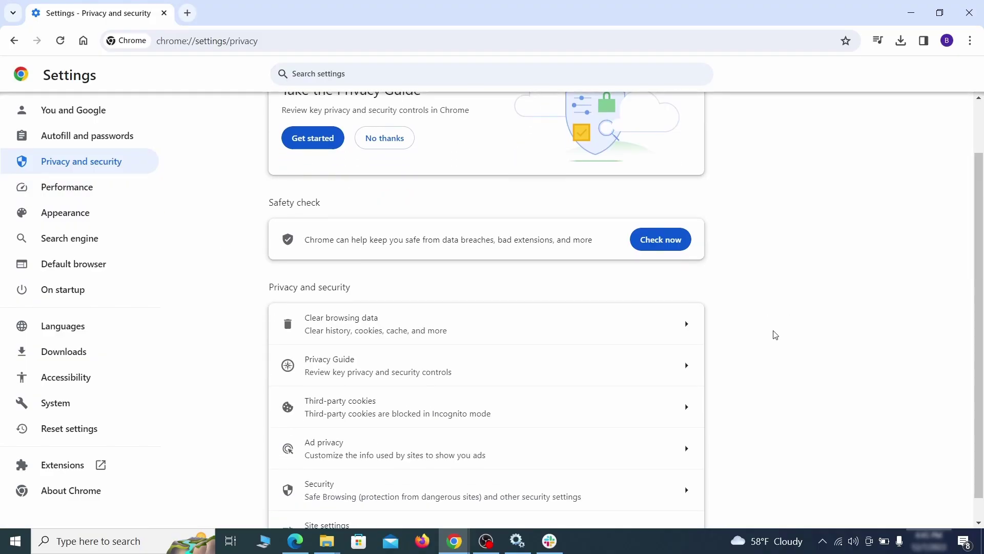
click(643, 331)
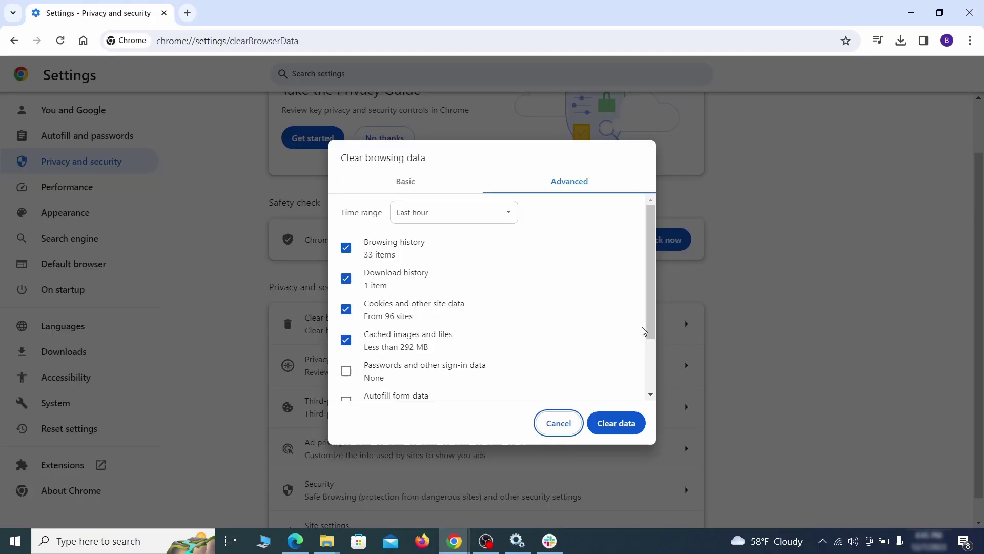
click(433, 184)
click(549, 184)
scroll(350, 390, down, 2)
click(626, 425)
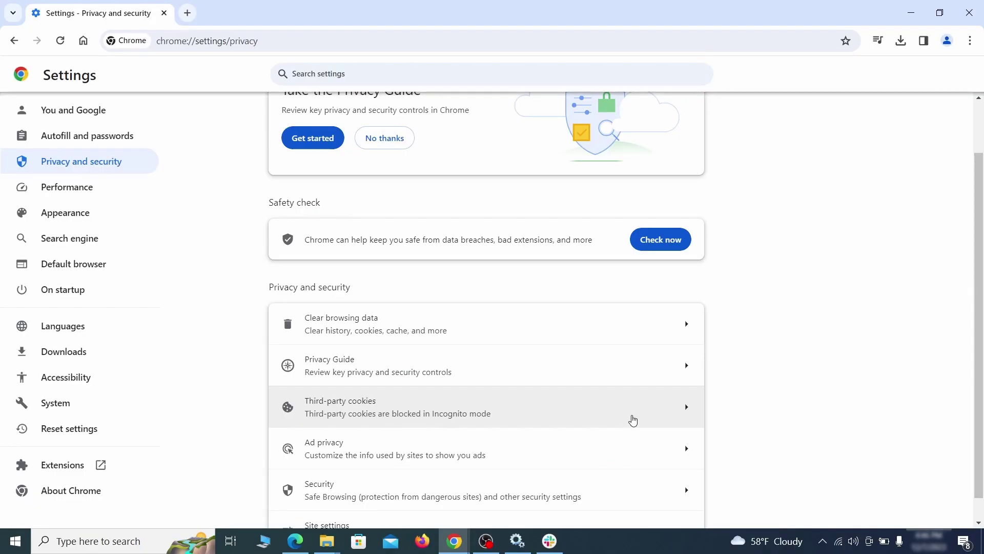
scroll(741, 337, down, 1)
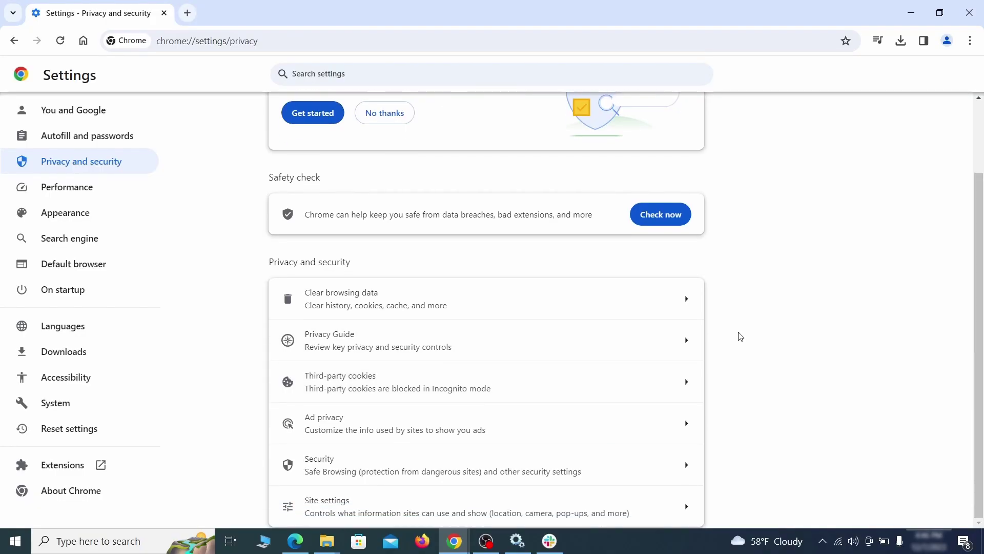
Step: Remove ExampleRougeURL.com's permission to send notifications in Site settings
click(479, 500)
scroll(697, 323, down, 5)
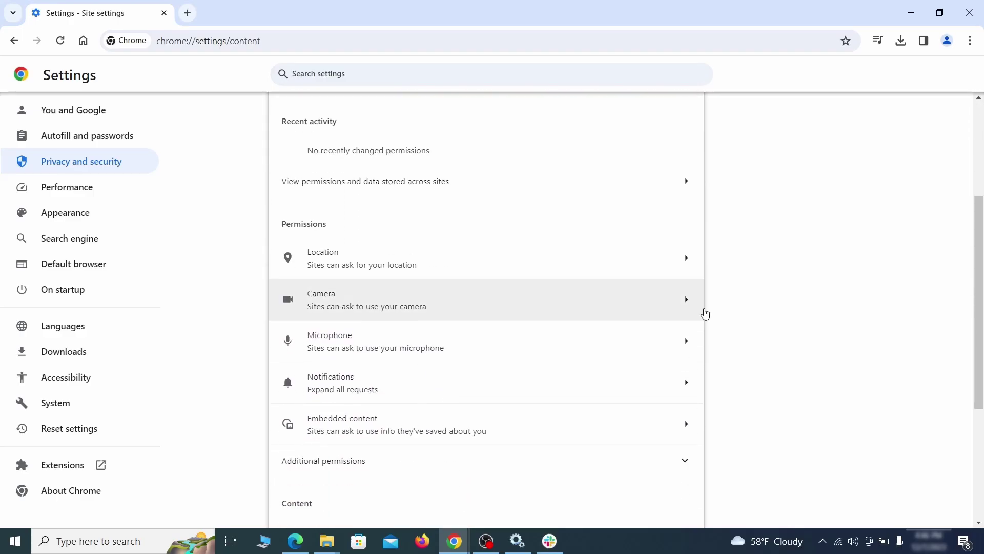
click(495, 202)
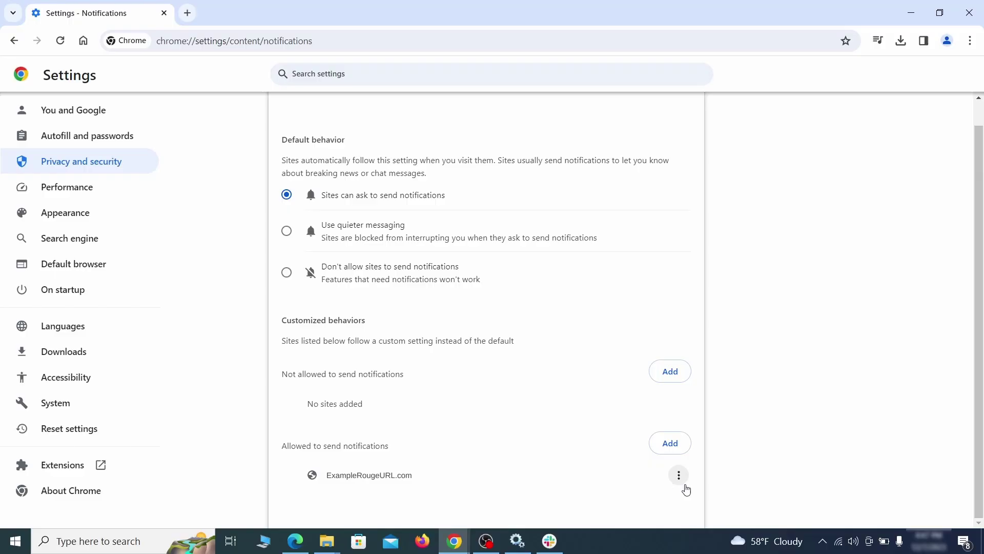
click(683, 477)
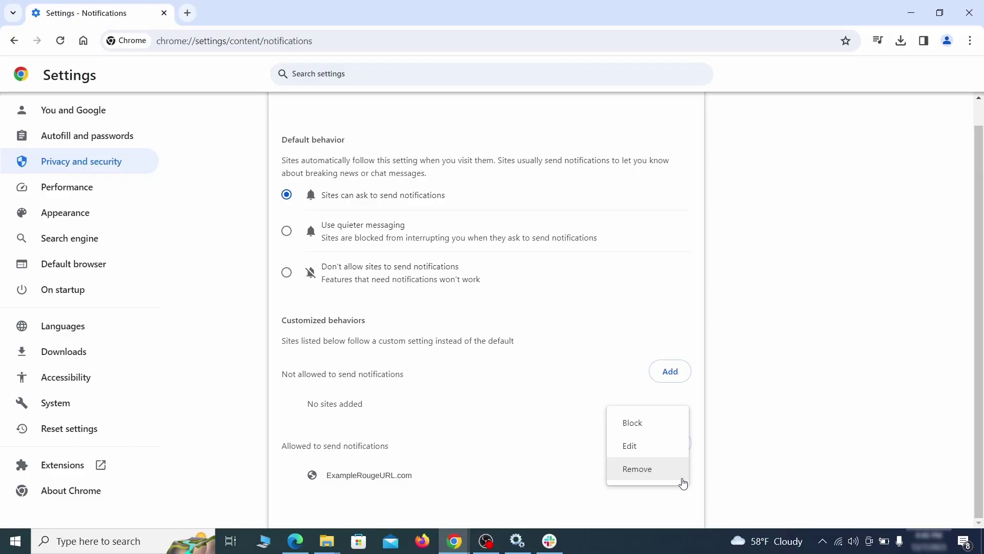
click(649, 476)
Step: Return to Site settings and review the Third-party cookies settings
key(alt+Left)
scroll(532, 345, down, 2)
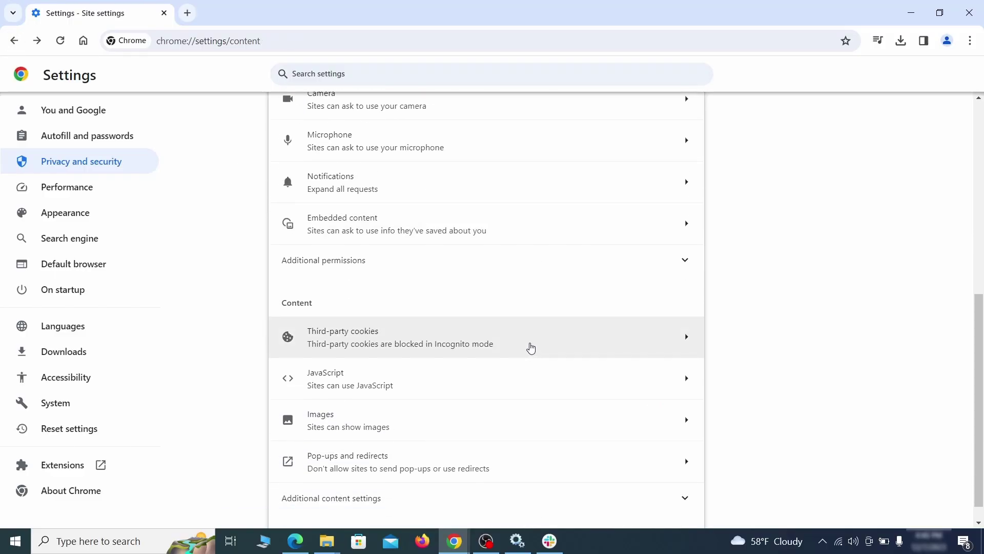
click(530, 343)
scroll(533, 354, down, 5)
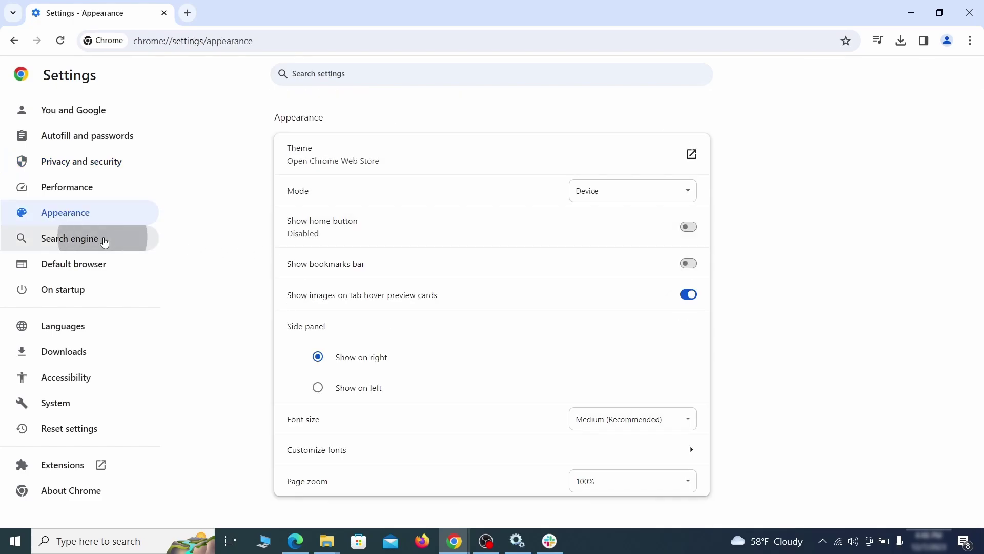
Step: Delete the ExampleRougeURL.com site search shortcut from the managed search engines
click(101, 239)
click(634, 191)
scroll(630, 272, down, 8)
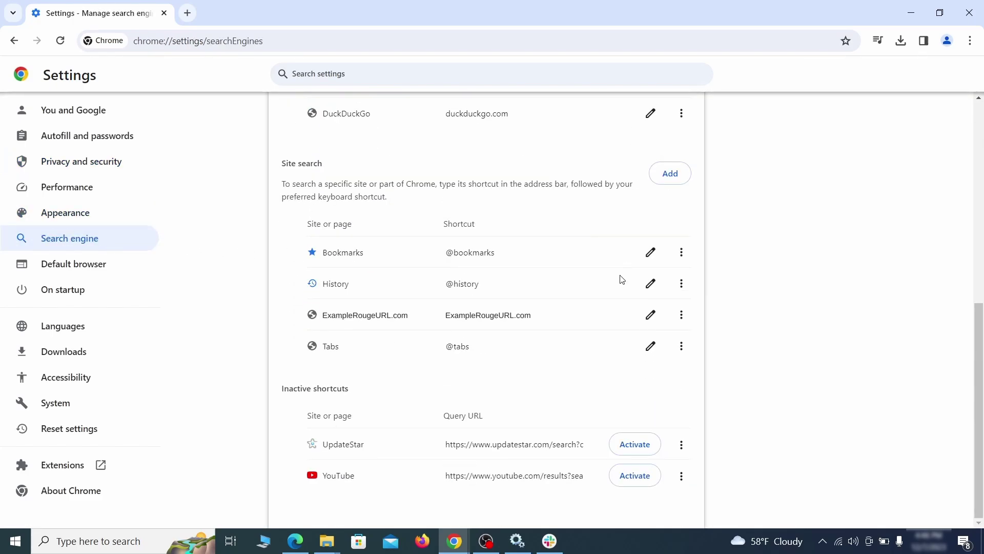
click(681, 315)
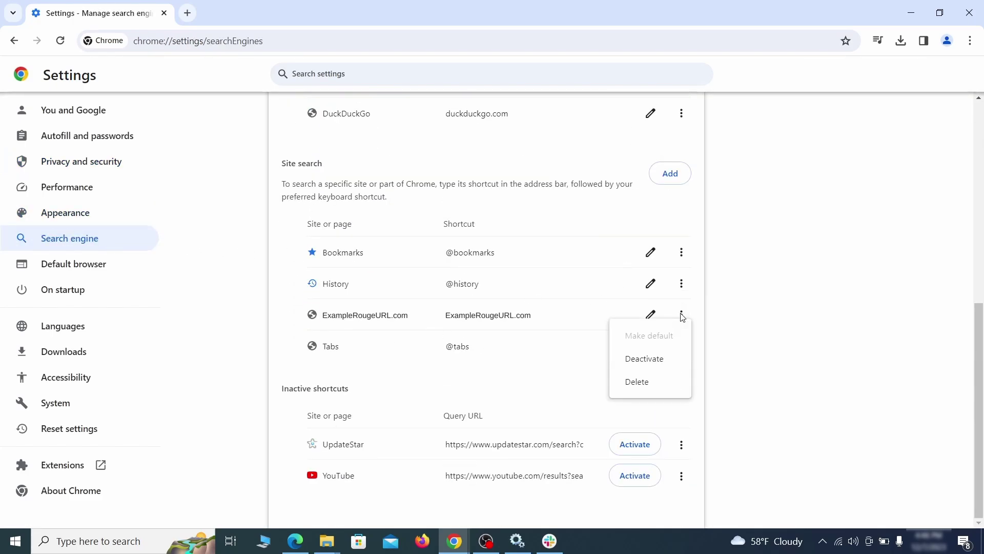
click(638, 383)
key(alt+Left)
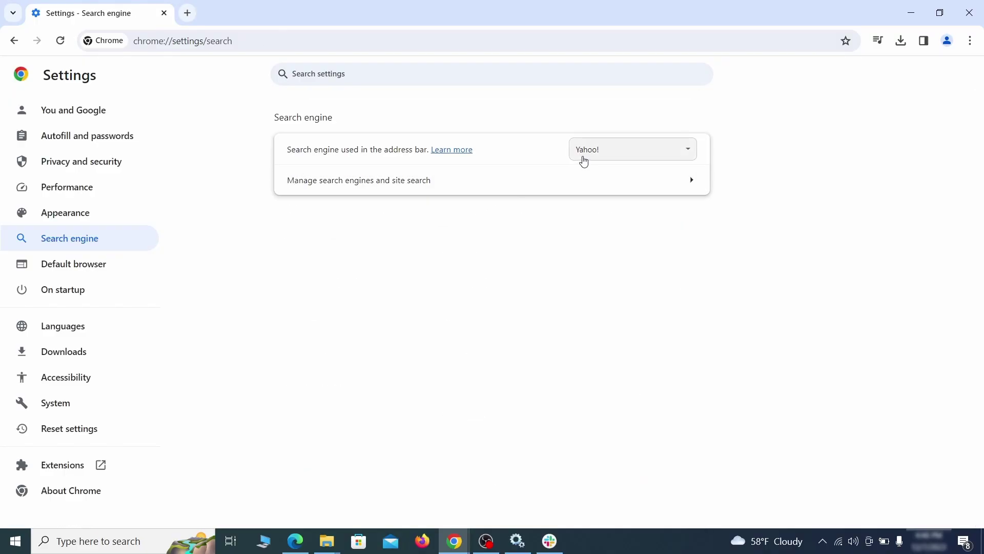
Step: Make Google the address-bar search engine instead of Yahoo!
click(671, 154)
click(647, 164)
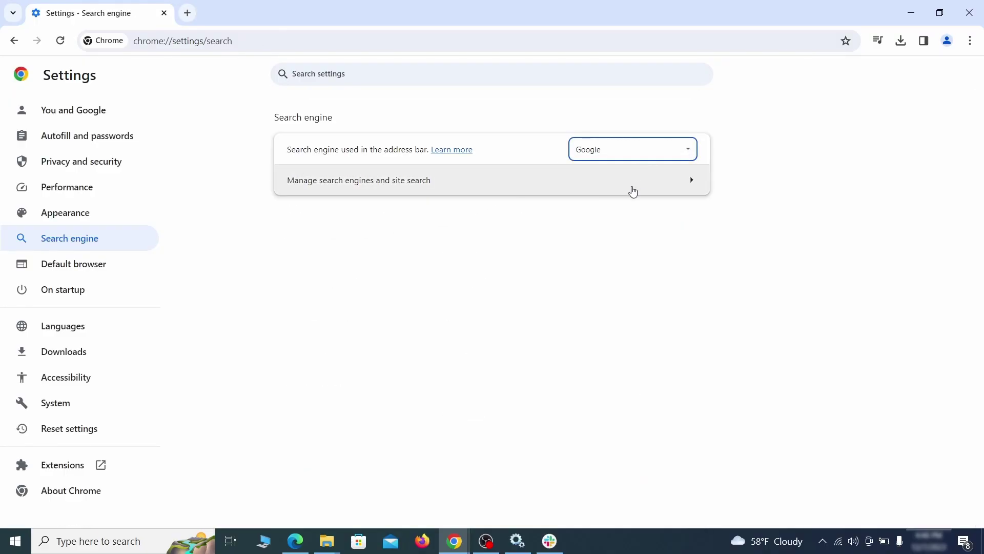
click(633, 191)
click(76, 288)
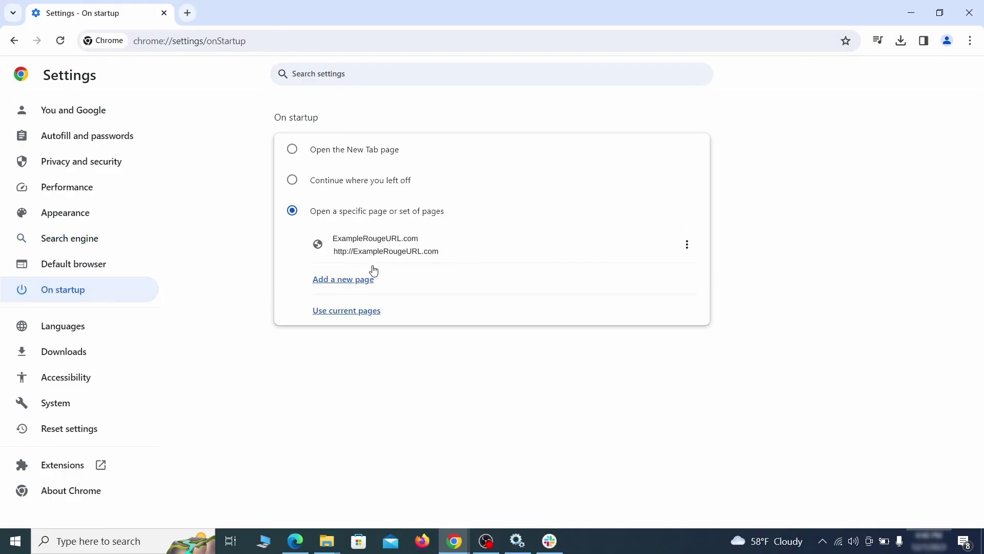
Step: Remove ExampleRougeURL.com from the startup pages so Chrome opens the New Tab page
click(687, 245)
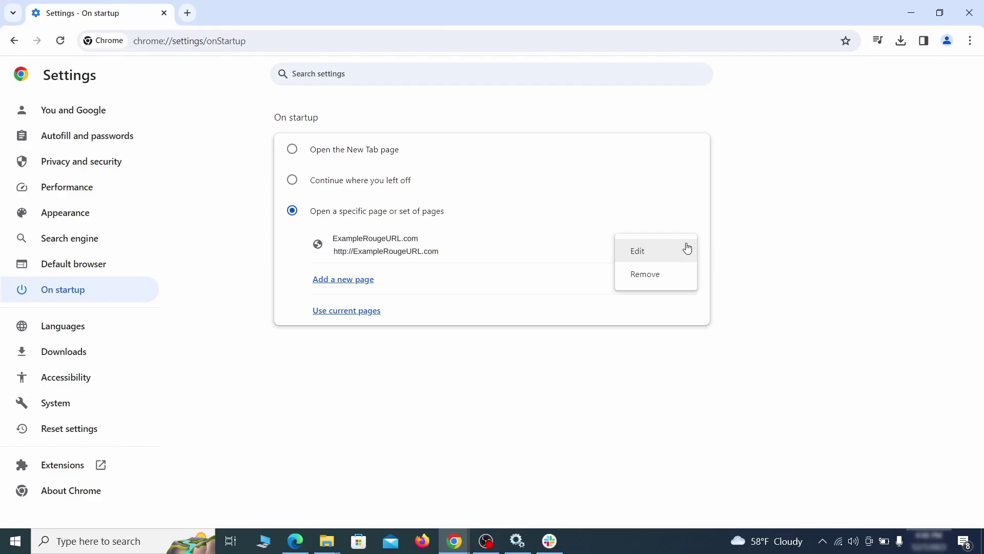
click(657, 276)
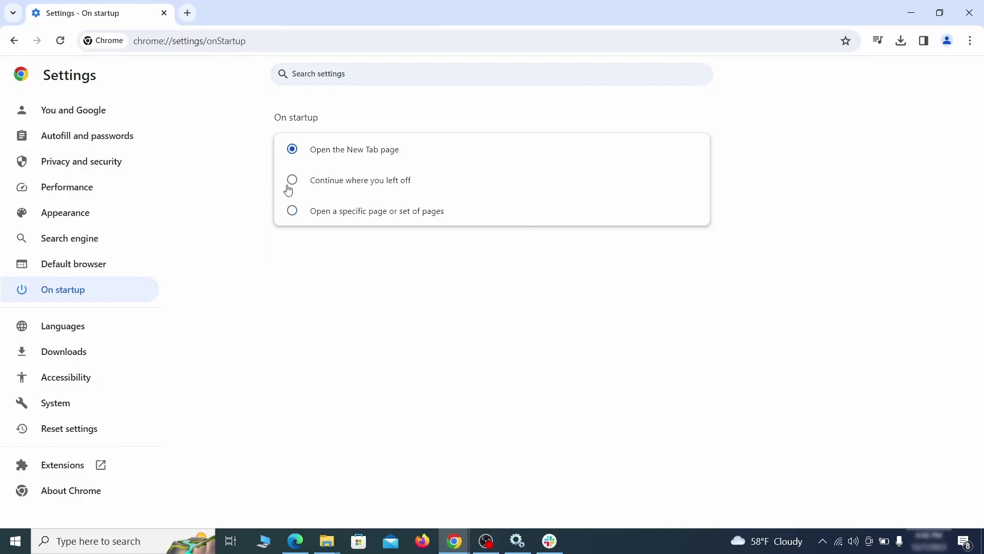